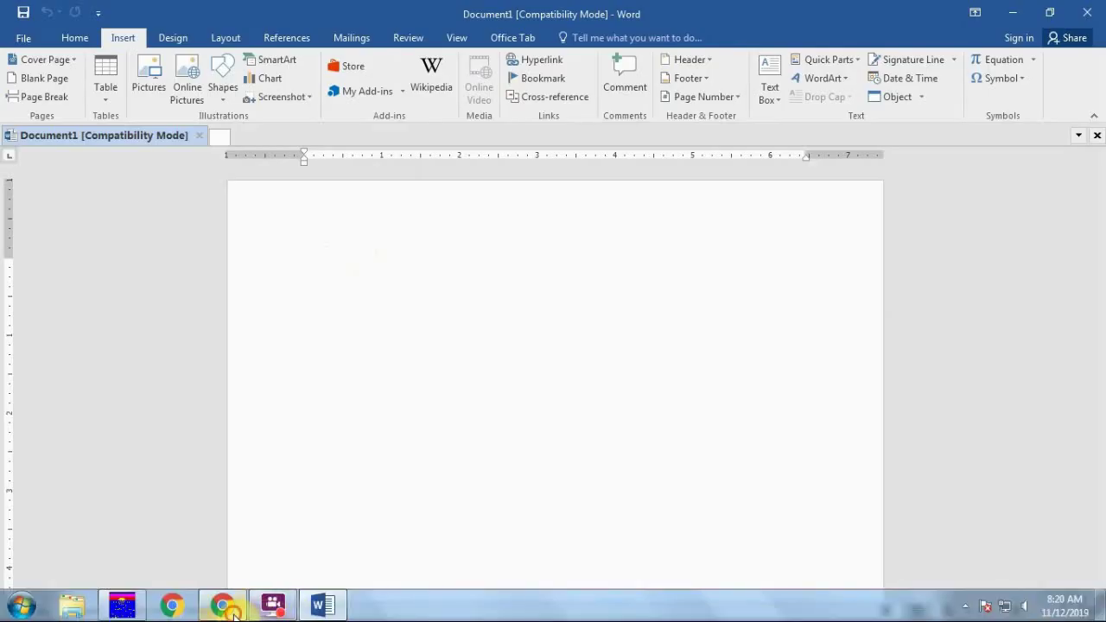
- Show the Rifo Creatorial channel's Videos tab in Chrome with its uploaded tutorials listed
mouse_move(234, 615)
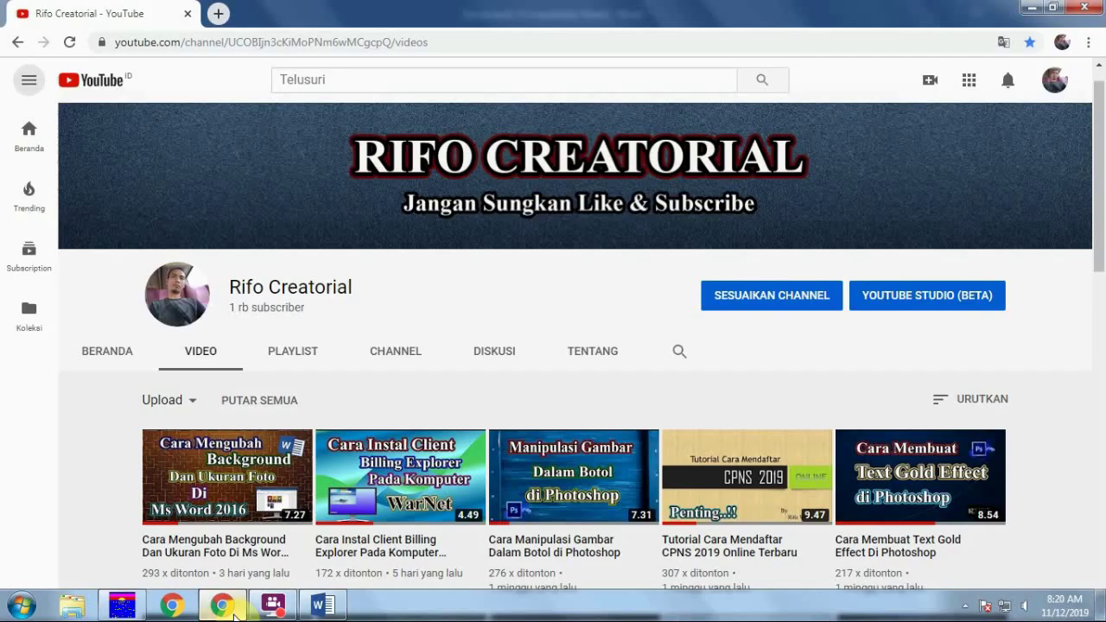
- Bring Word forward and start a Screen Clipping from Insert > Screenshot over the channel page
click(320, 610)
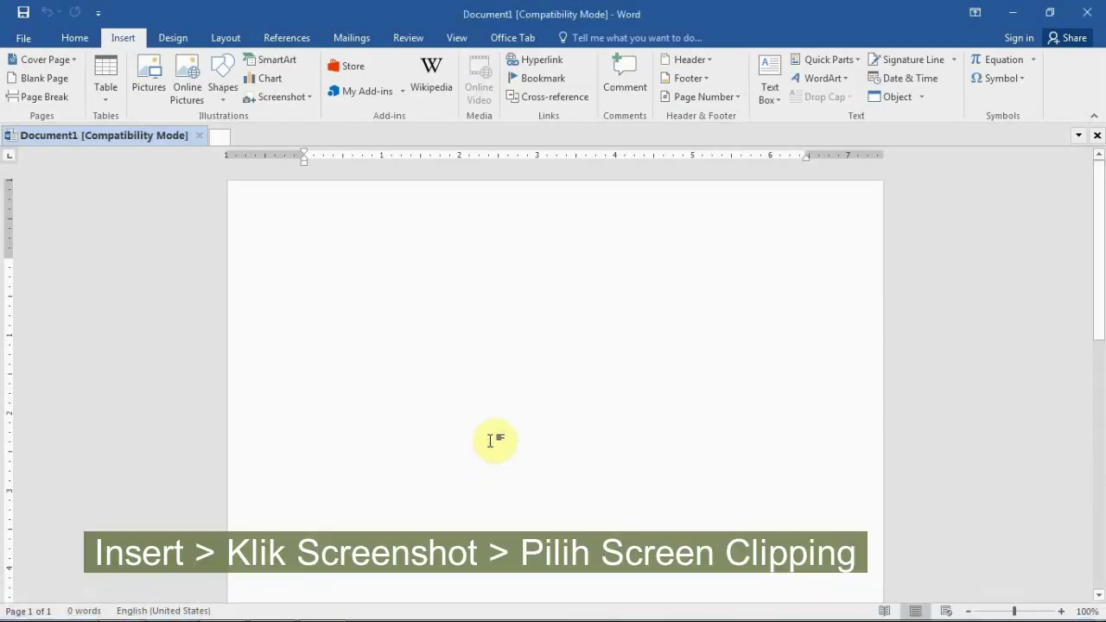
click(309, 99)
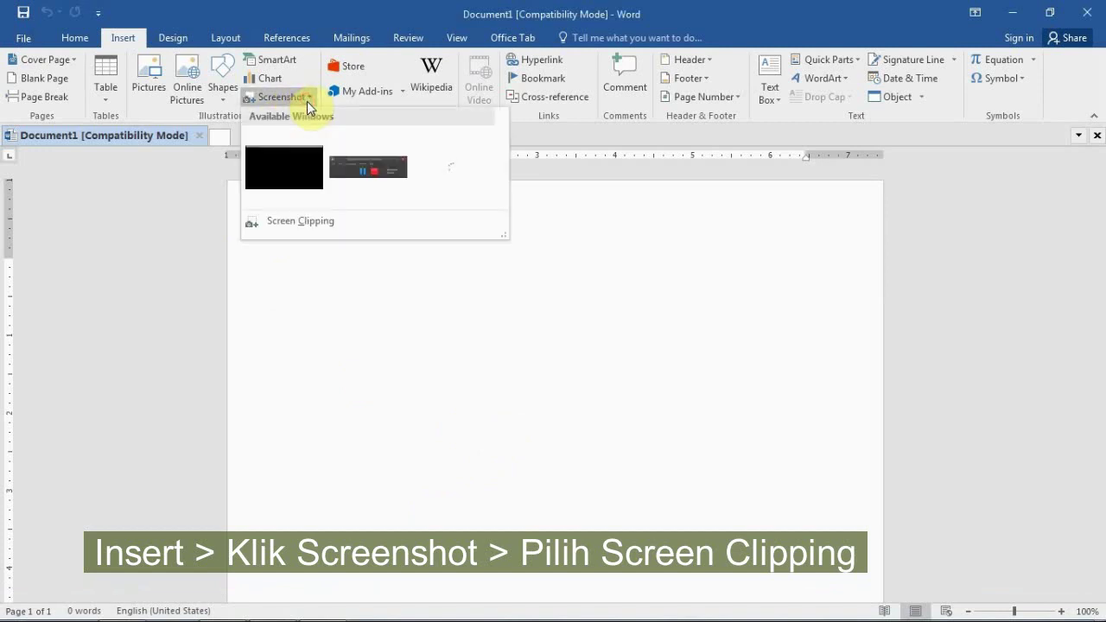
click(294, 222)
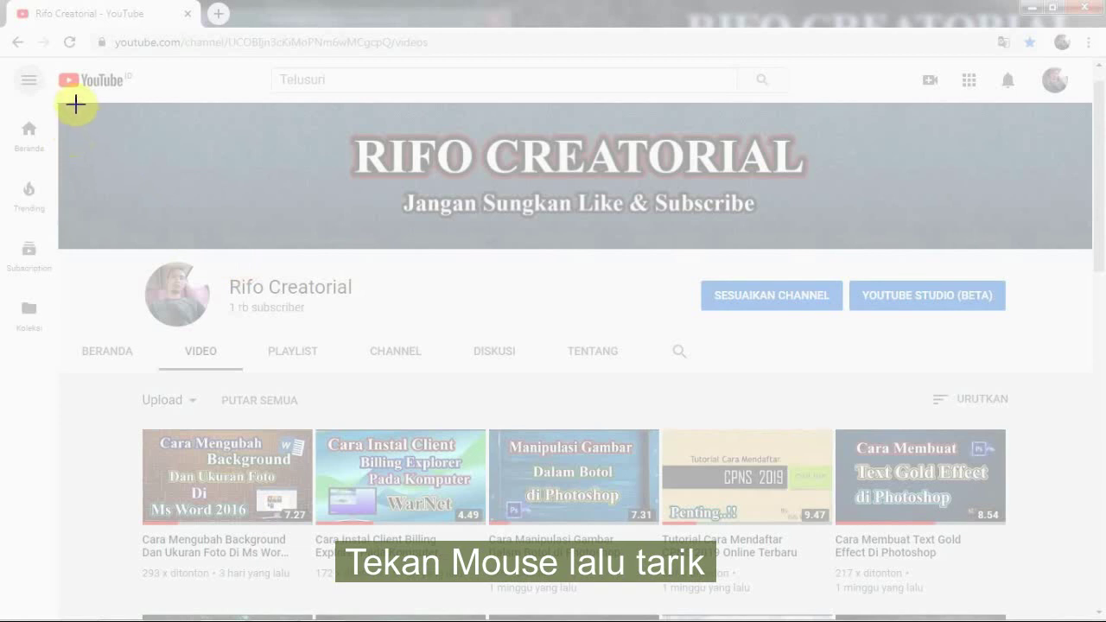
- Clip the channel banner and first video row into Word, adding an empty line below it
mouse_move(76, 104)
mouse_down()
mouse_move(803, 573)
mouse_move(1053, 606)
mouse_up()
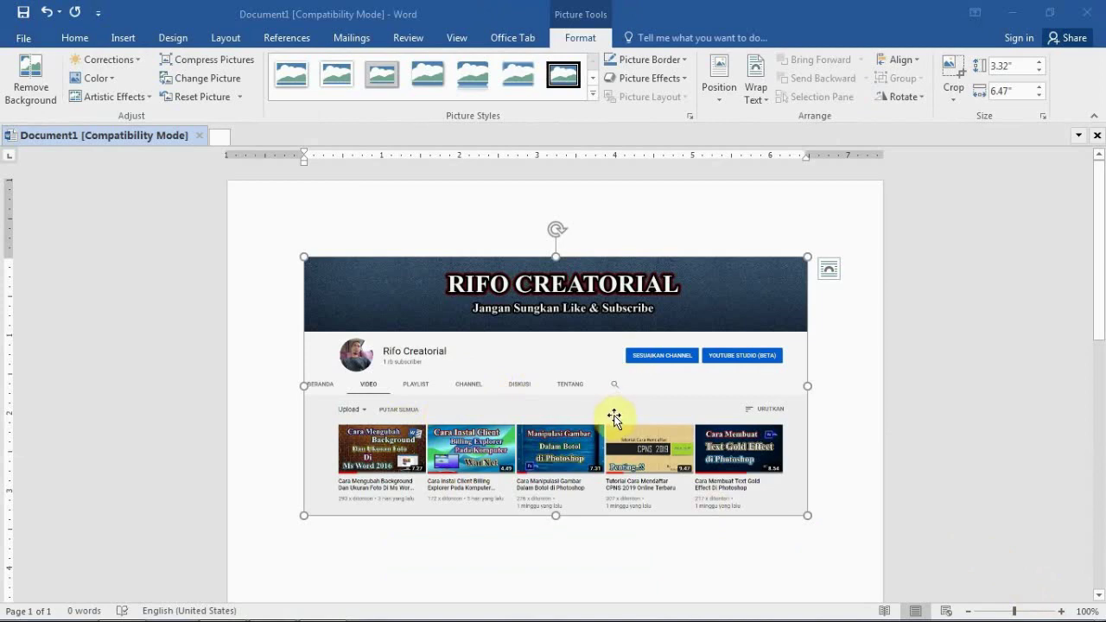
scroll(626, 421, down, 3)
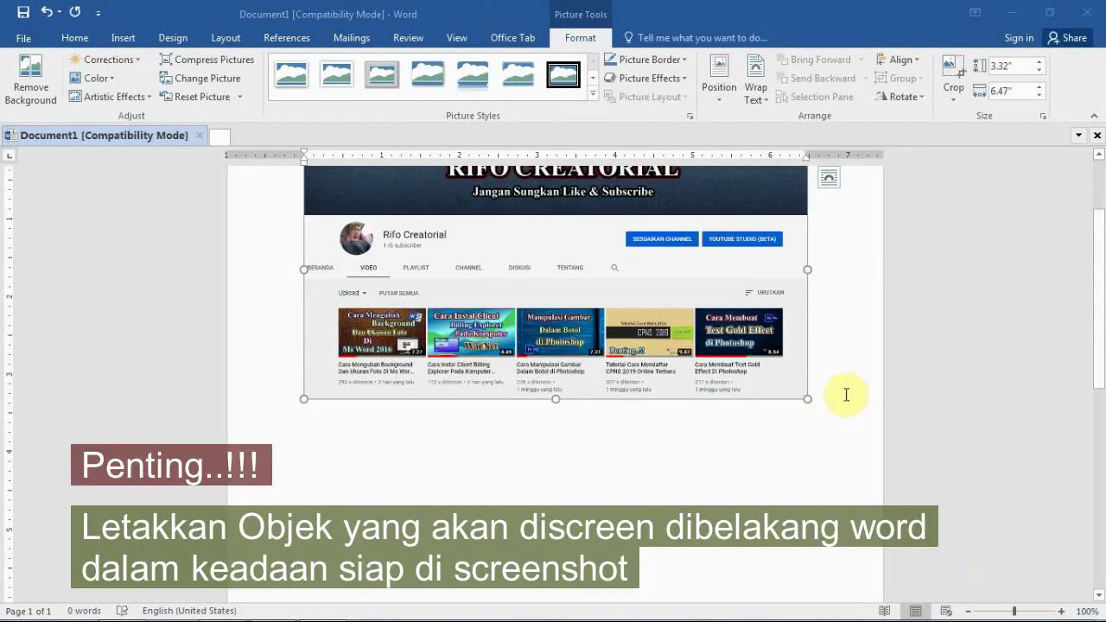
click(846, 394)
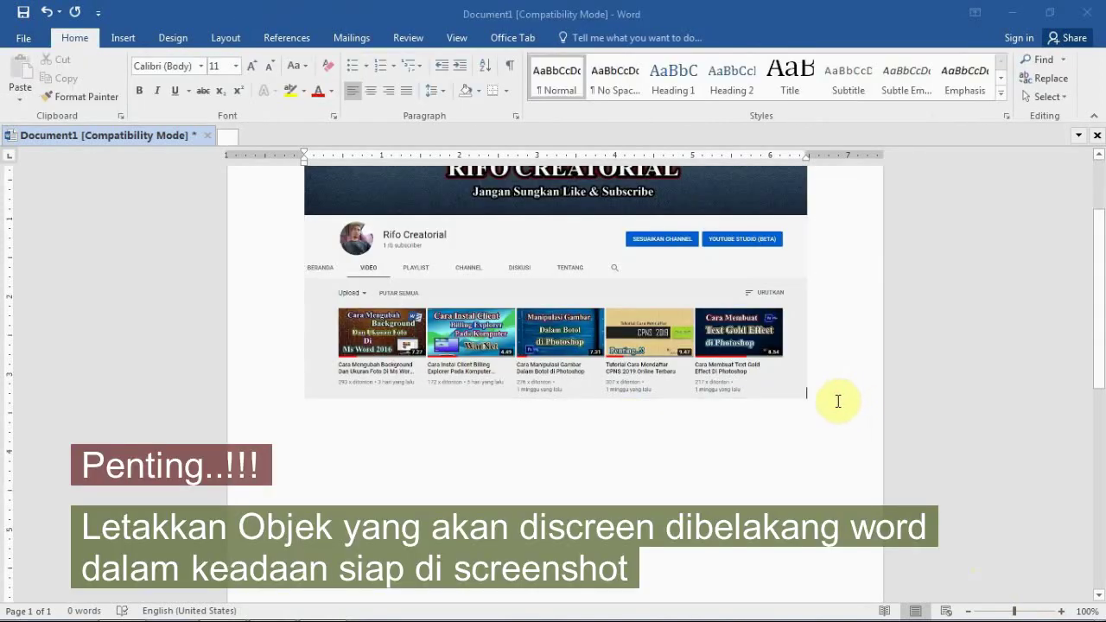
key(Return)
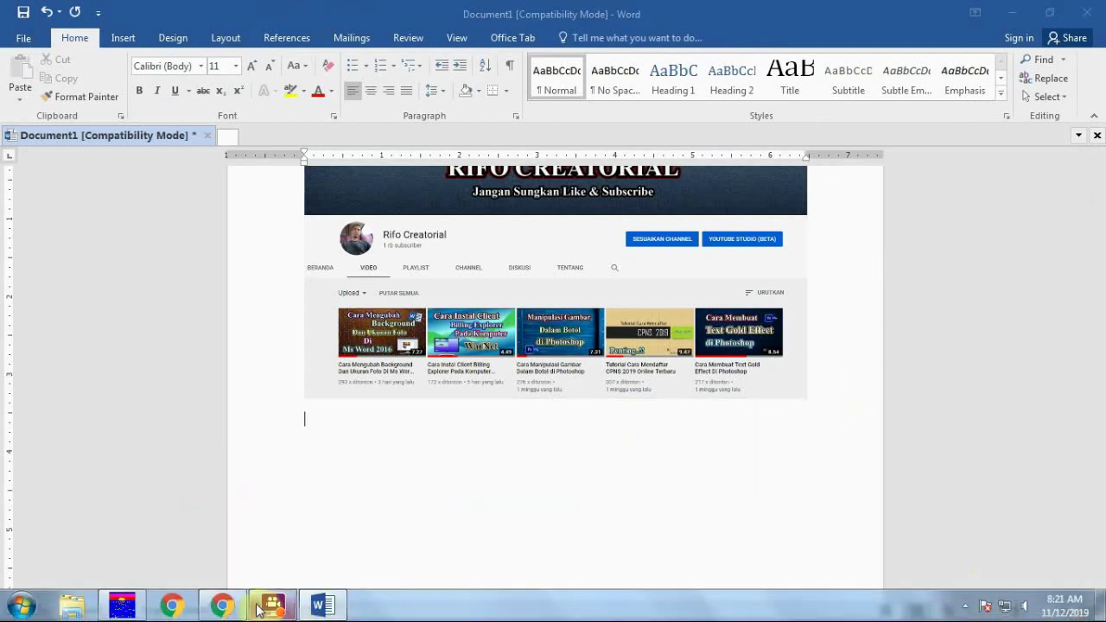
- Scroll the channel page in Chrome down to further video rows, then return to Word
click(233, 607)
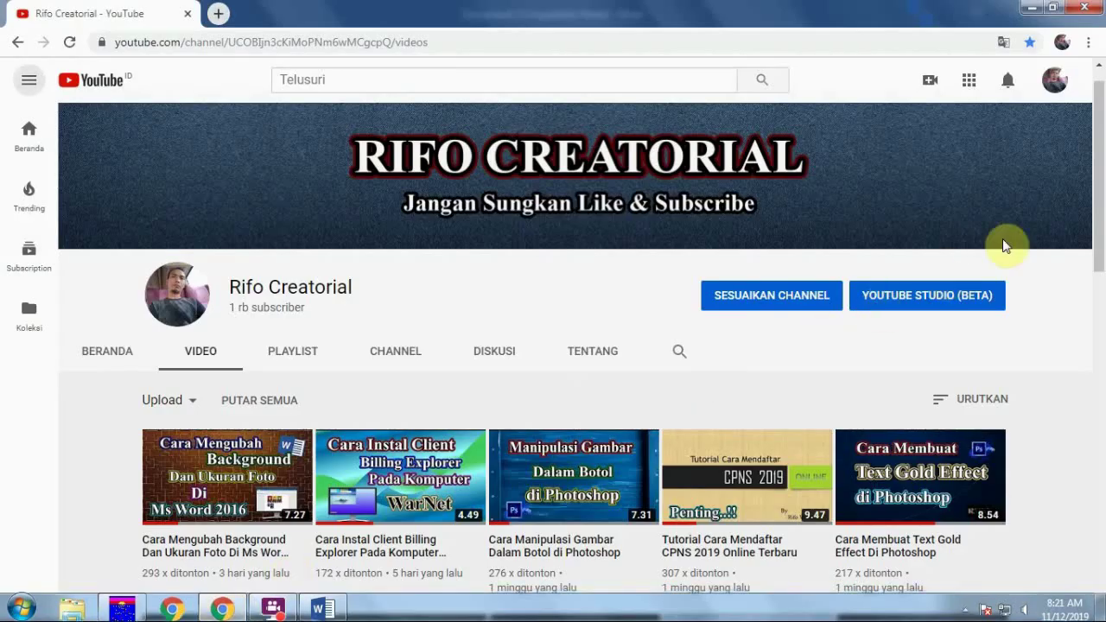
drag(1099, 184, 1103, 337)
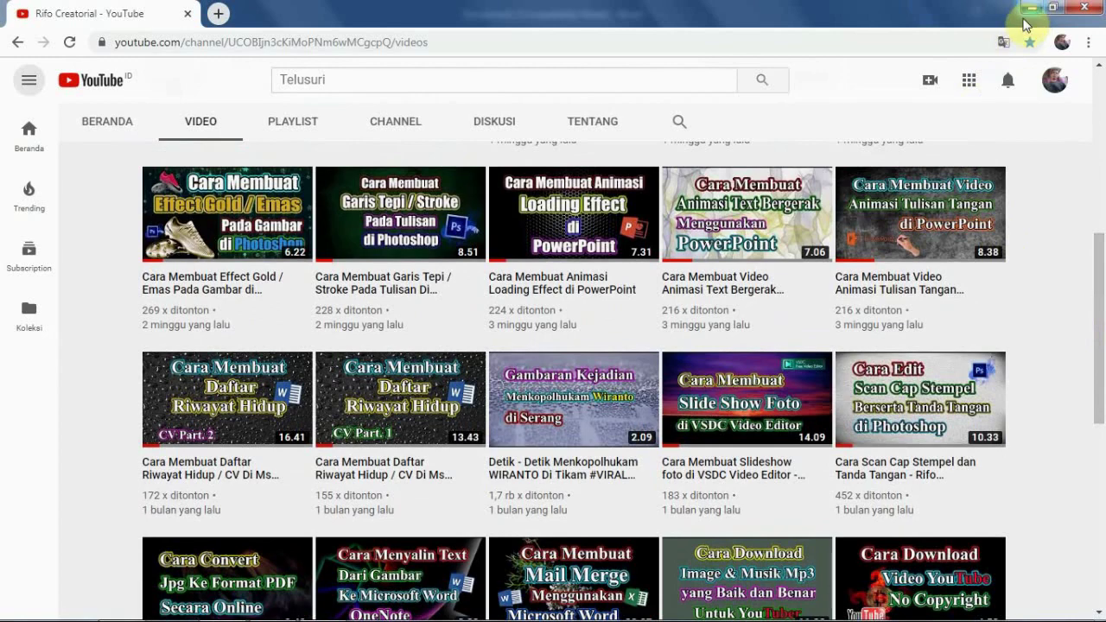
click(325, 607)
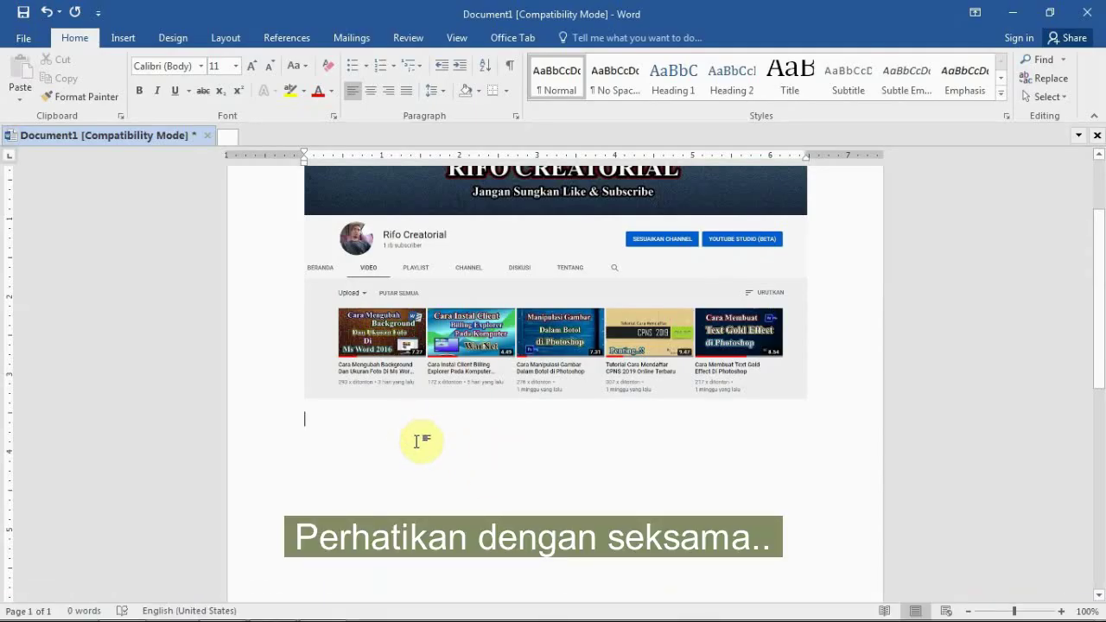
- Insert a second screen clip of two more channel video rows below the first picture
click(121, 38)
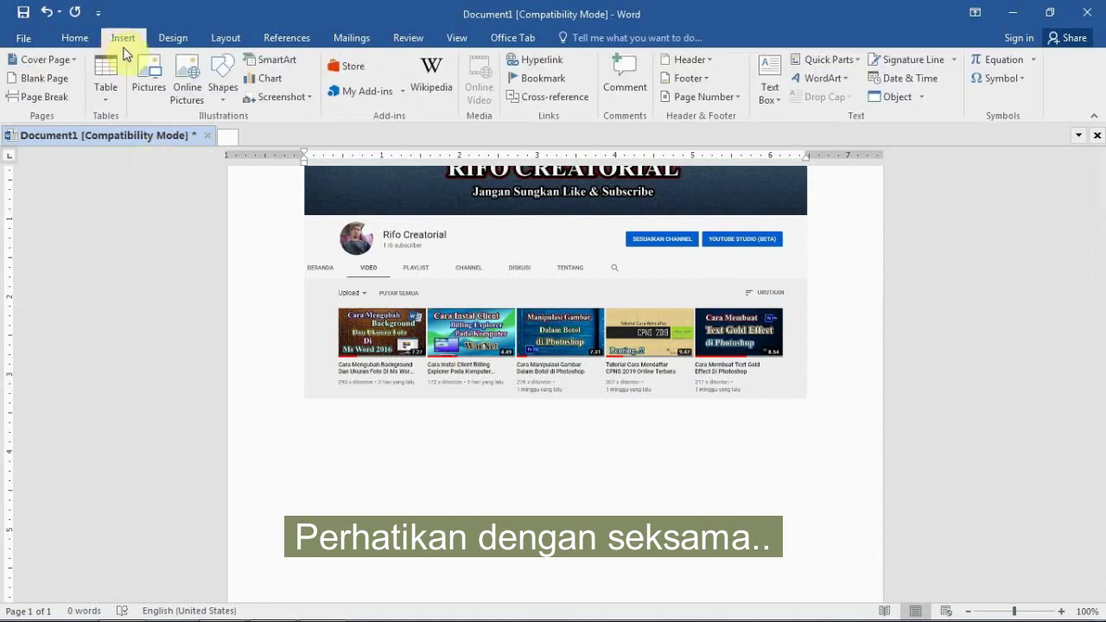
click(310, 97)
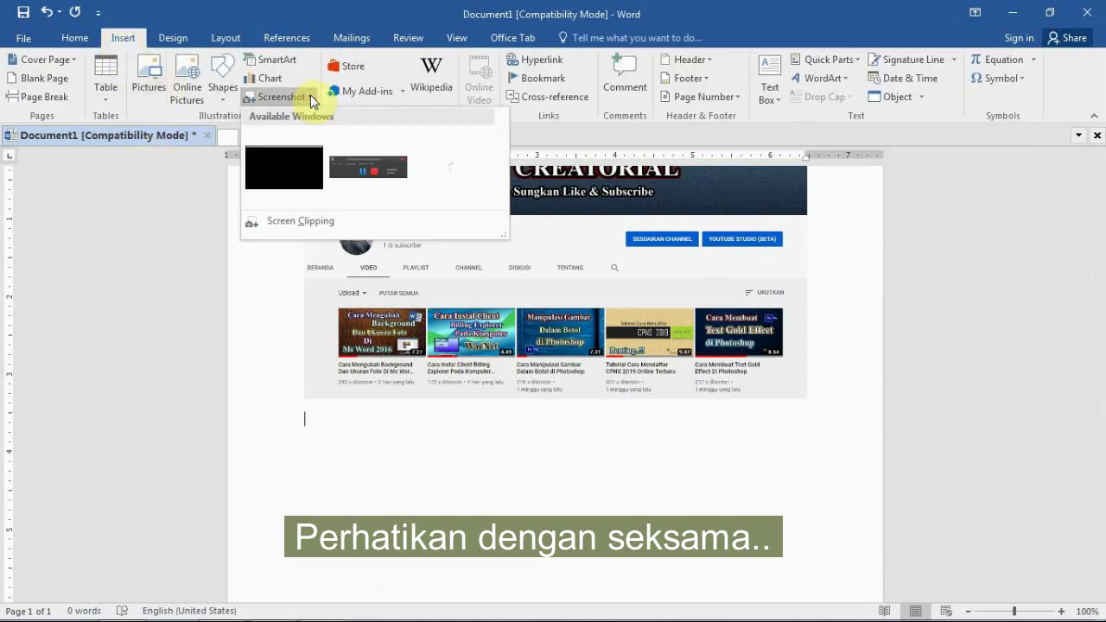
click(316, 225)
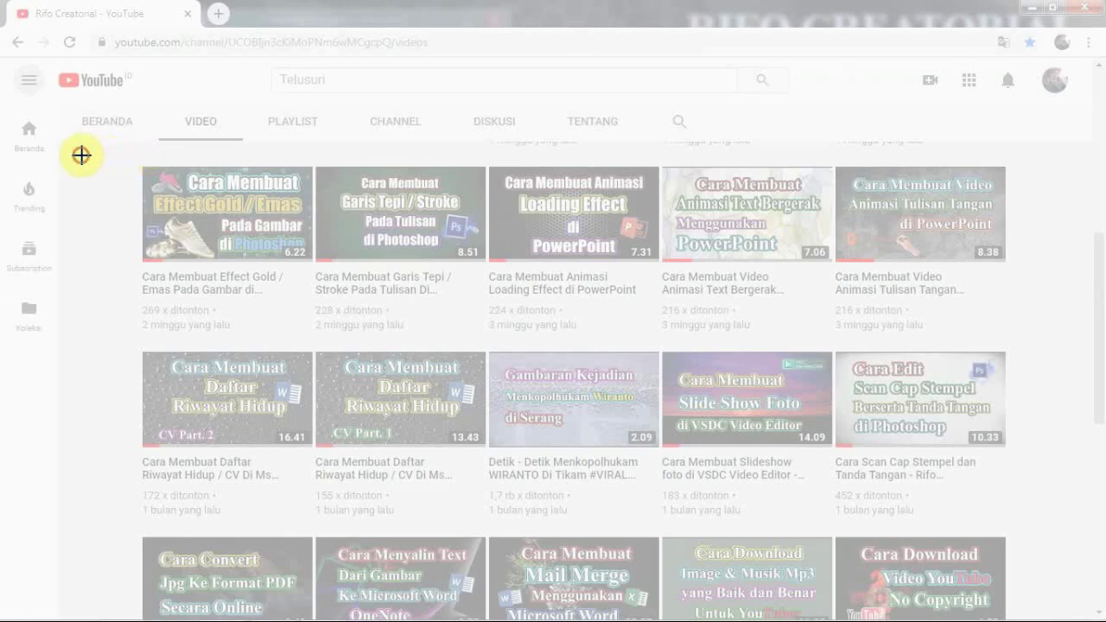
mouse_move(81, 155)
mouse_down()
mouse_move(1072, 437)
mouse_move(1048, 532)
mouse_up()
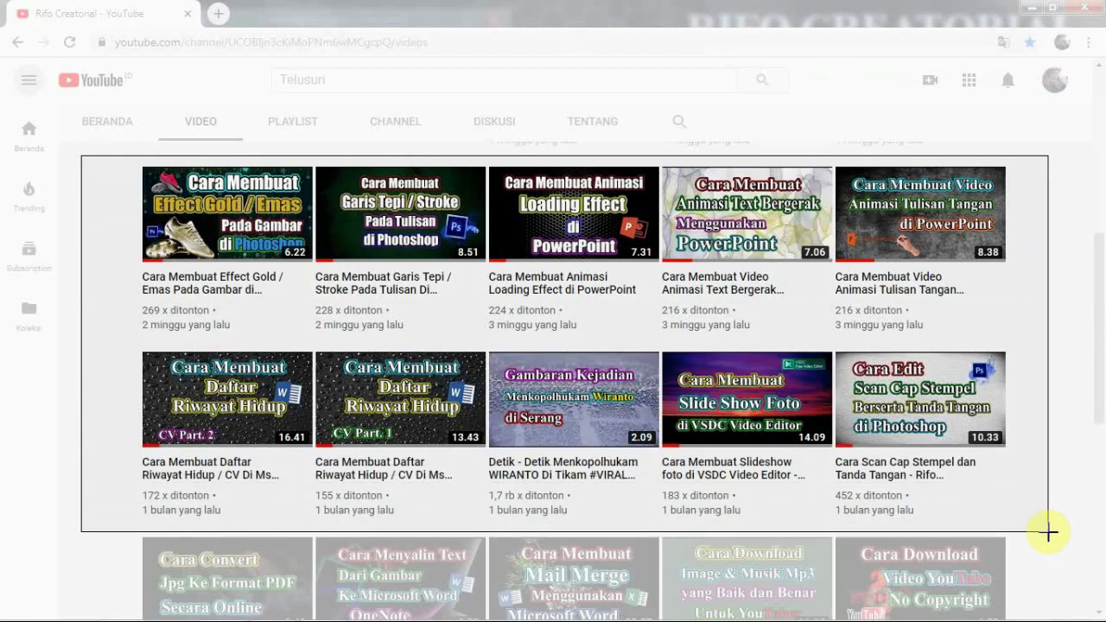
drag(1049, 533, 1046, 532)
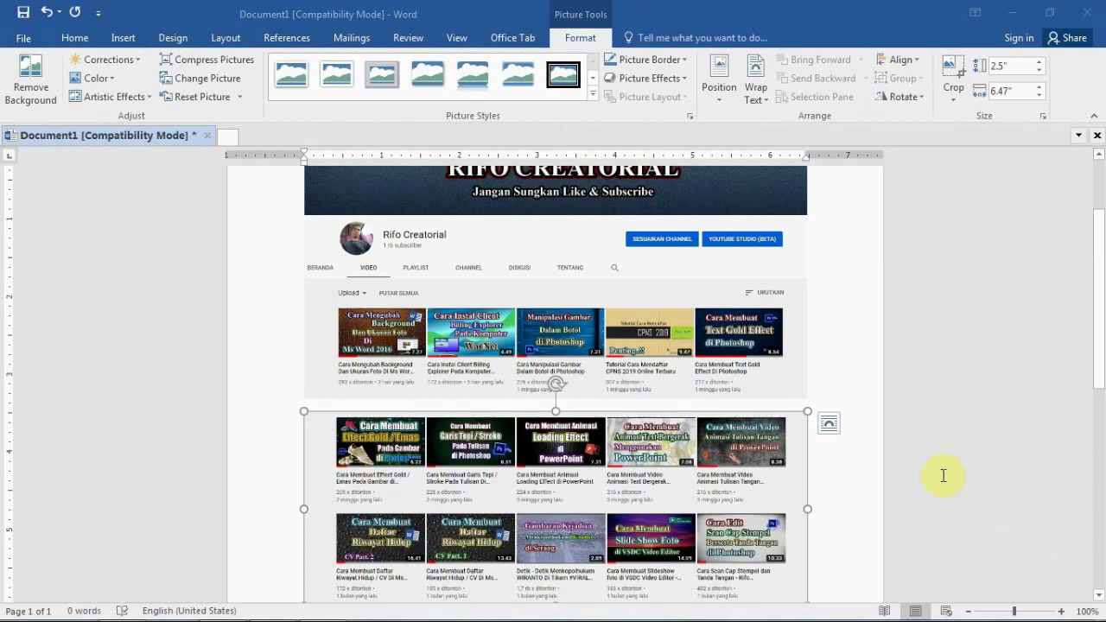
scroll(944, 475, down, 3)
scroll(945, 477, down, 1)
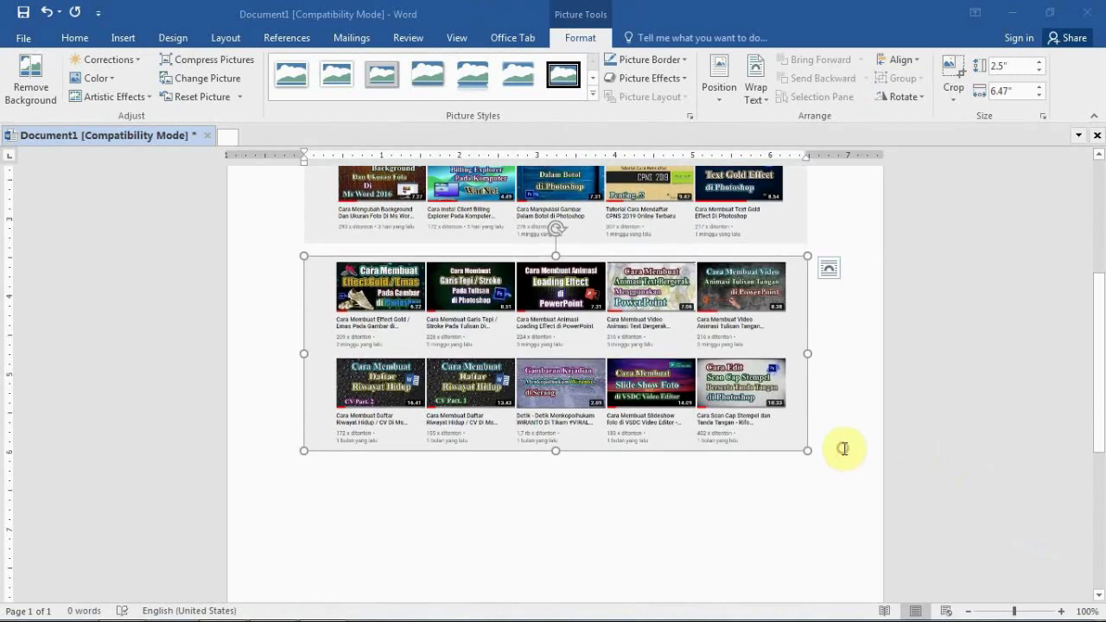
click(843, 448)
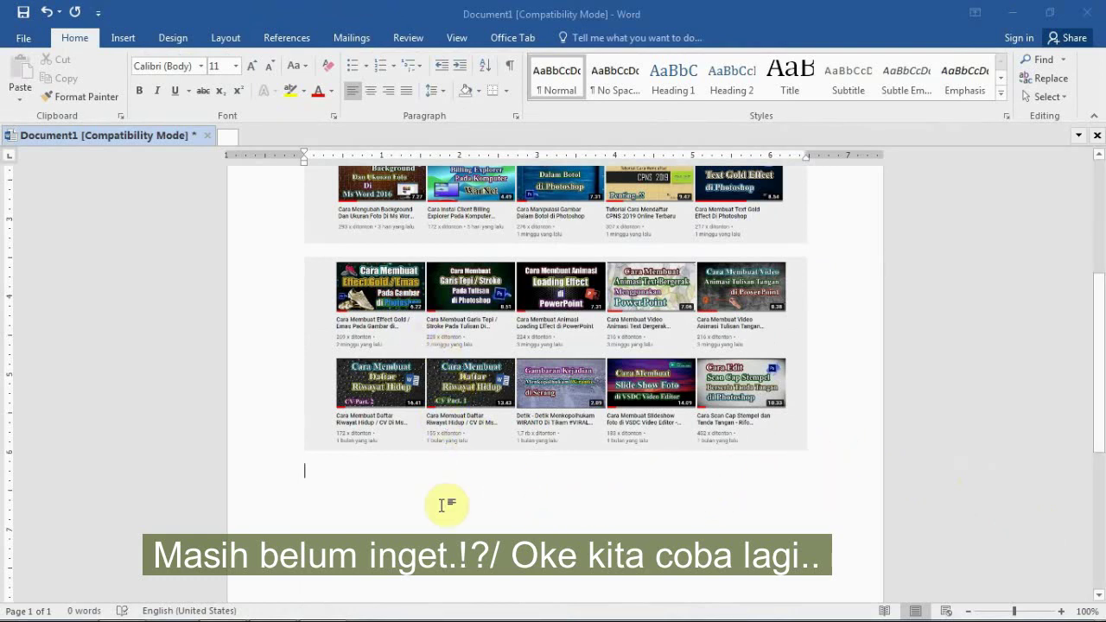
- Scroll the channel page further down in Chrome to later videos, then return to Word
mouse_move(242, 619)
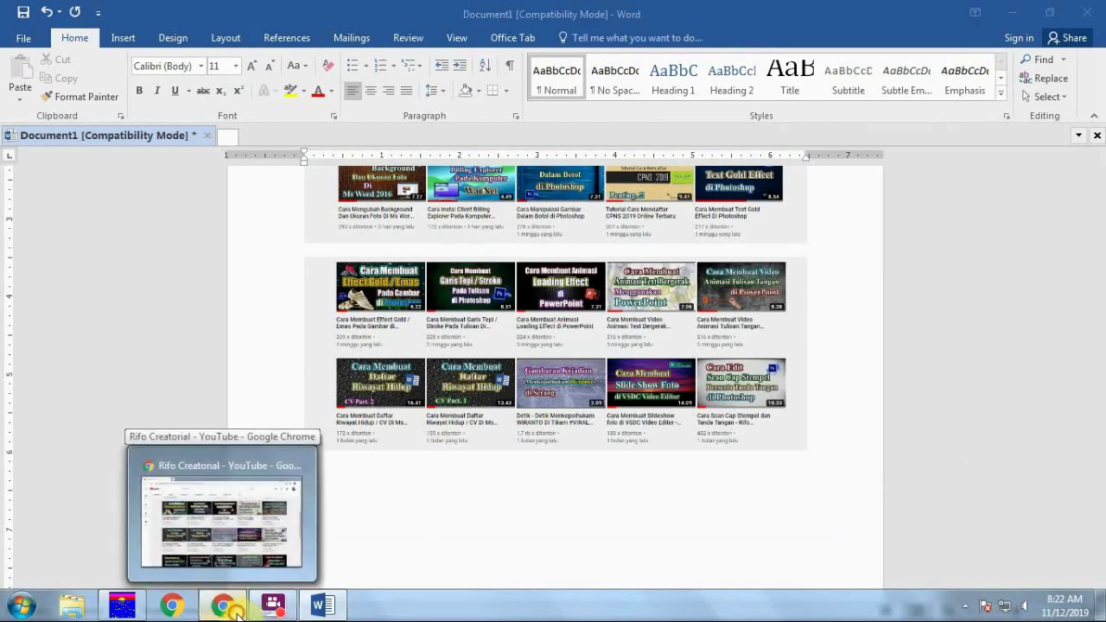
click(237, 612)
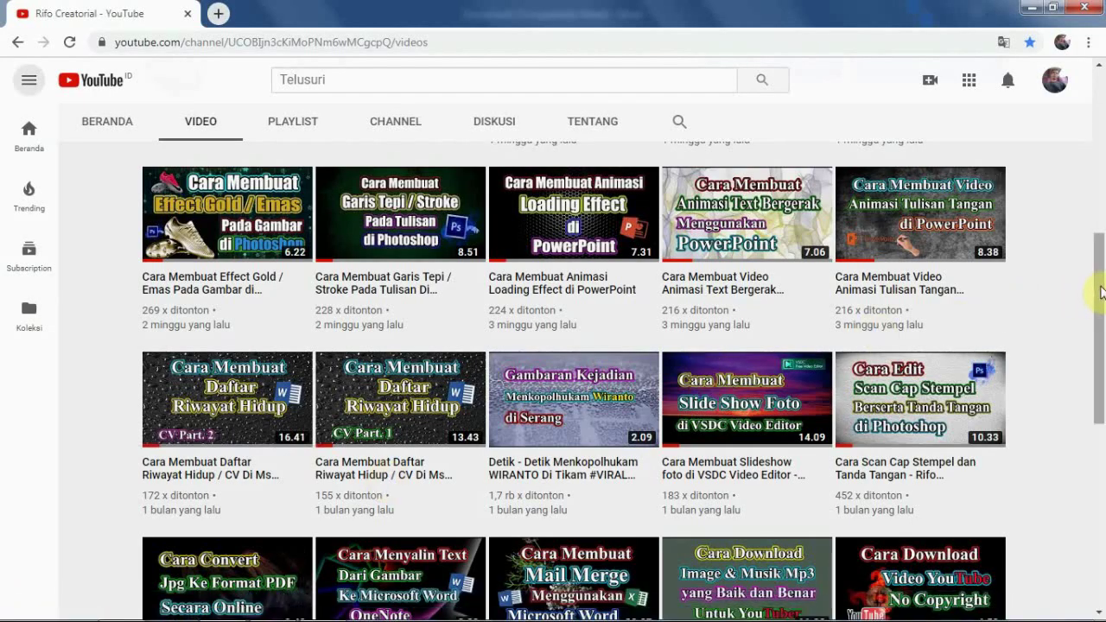
drag(1100, 294, 1100, 414)
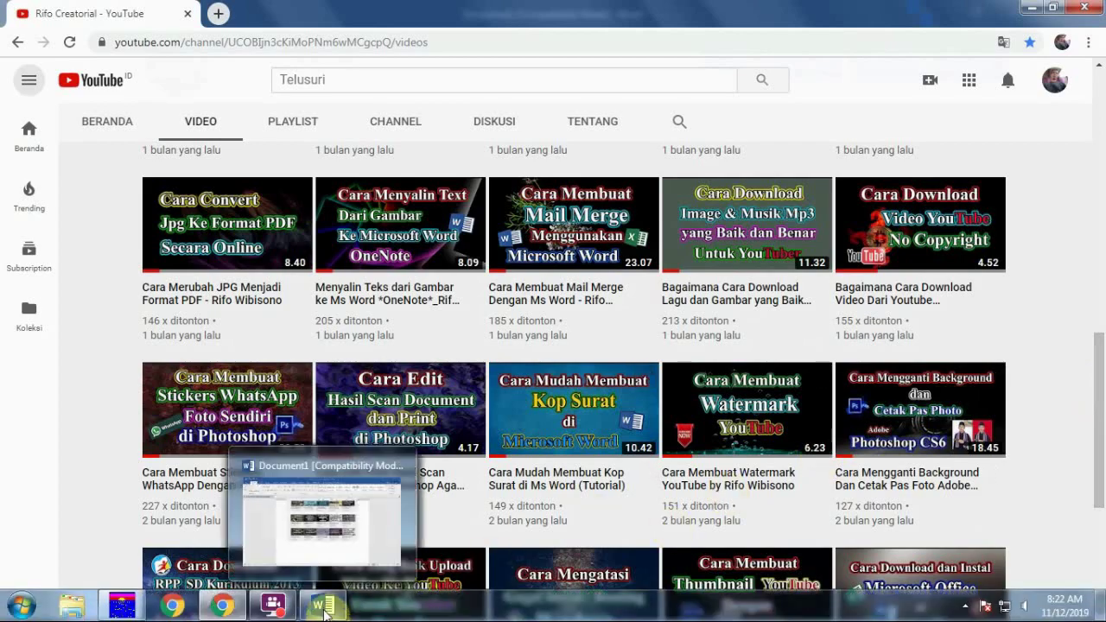
click(323, 607)
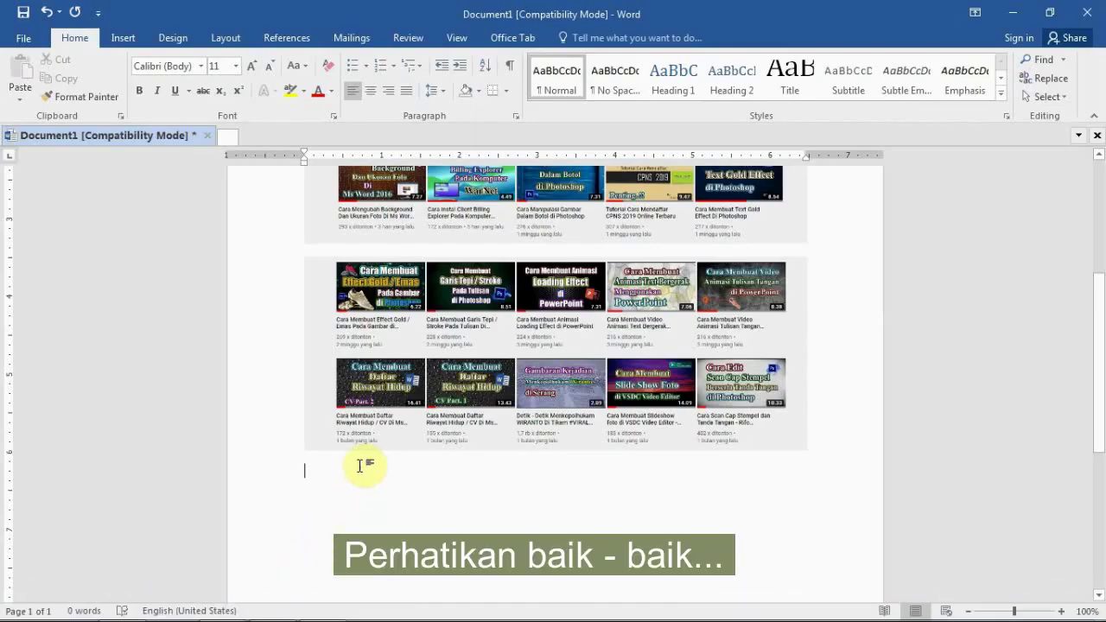
- Clip the next two rows of channel videos into Word and add an empty line beneath
click(118, 37)
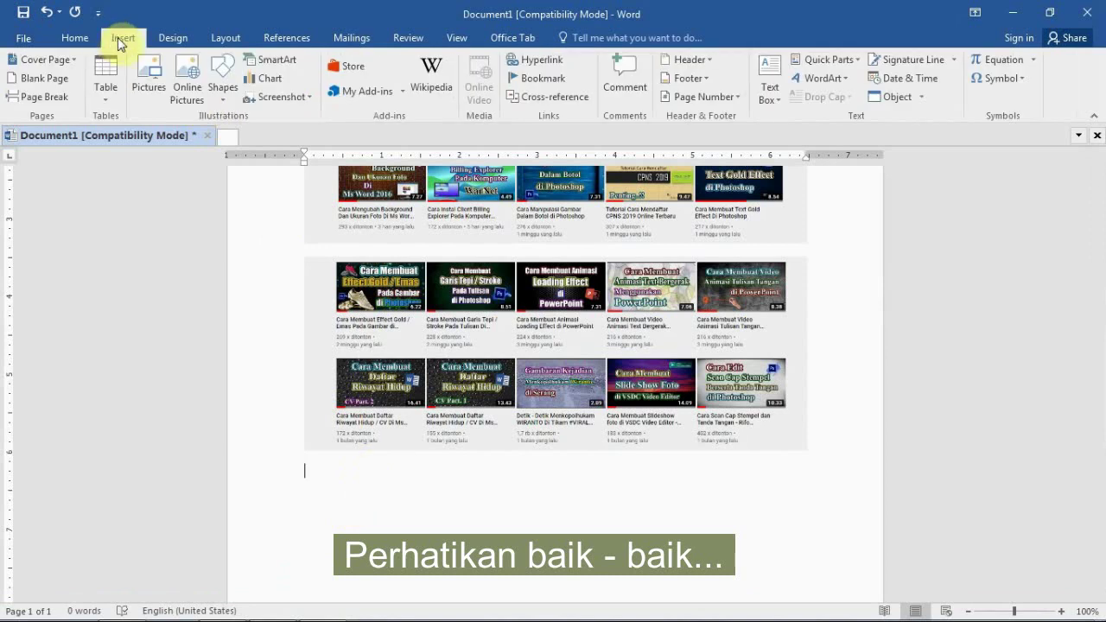
click(310, 99)
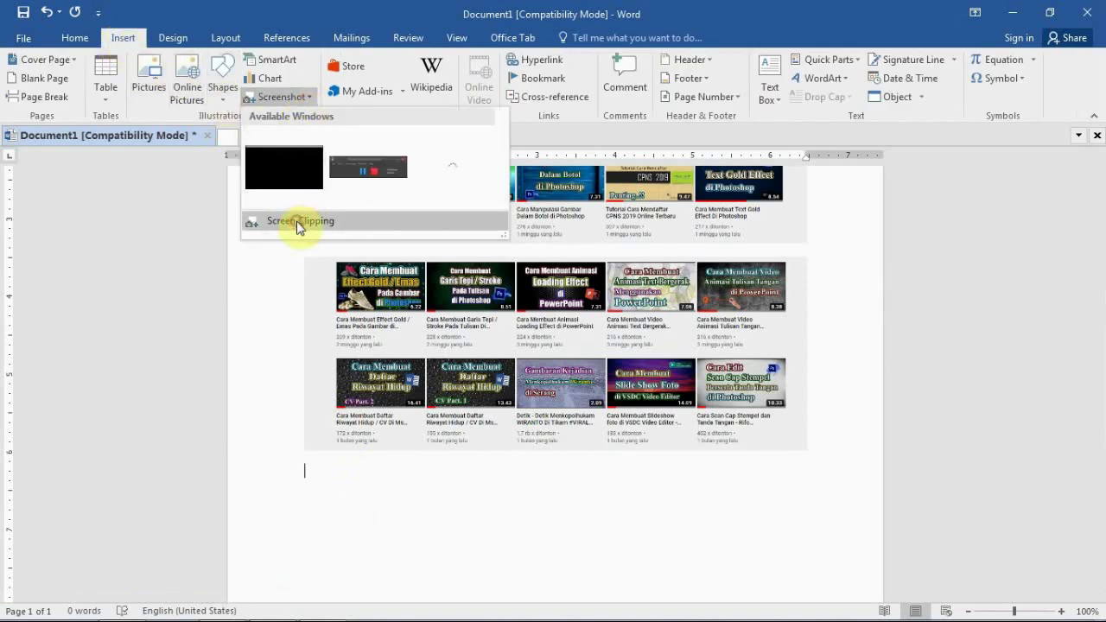
click(297, 223)
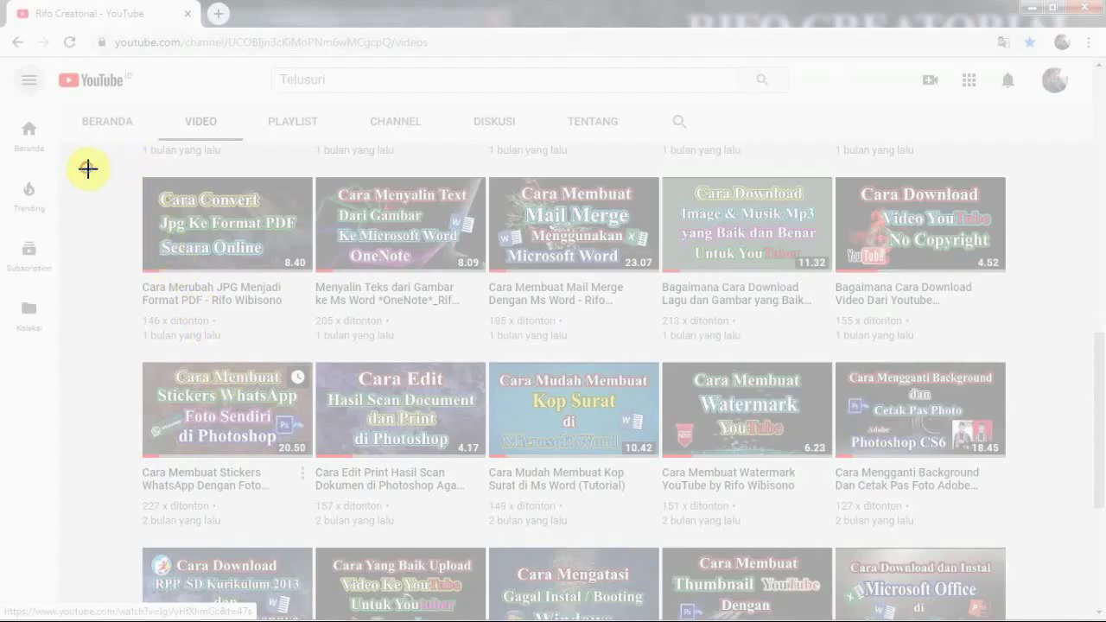
mouse_move(87, 169)
mouse_down()
mouse_move(1058, 541)
mouse_move(1042, 537)
mouse_up()
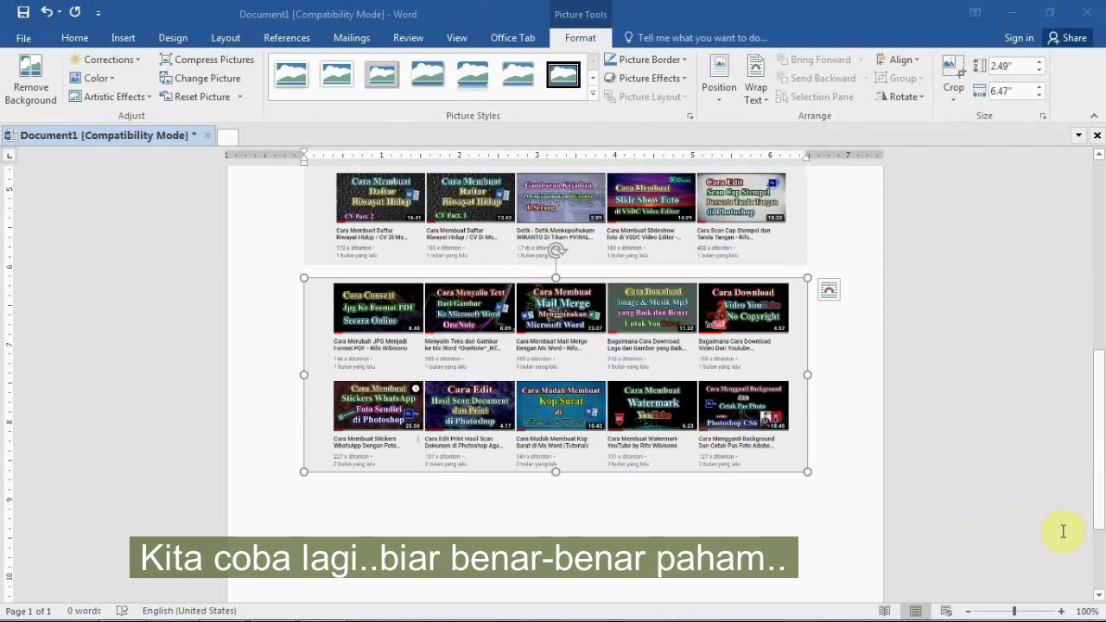
click(824, 467)
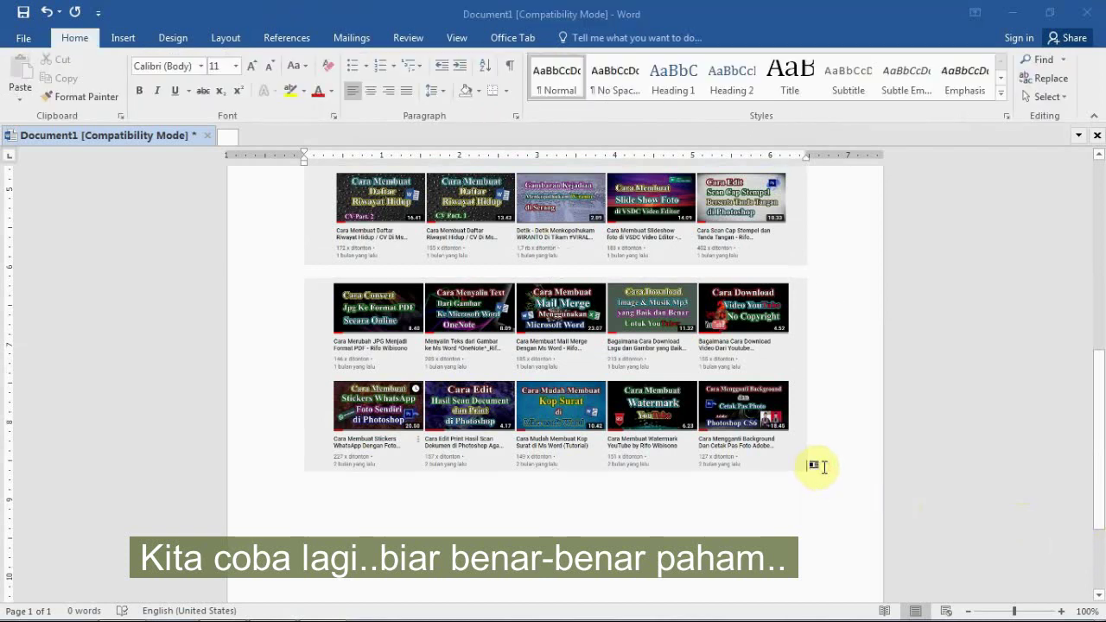
key(Return)
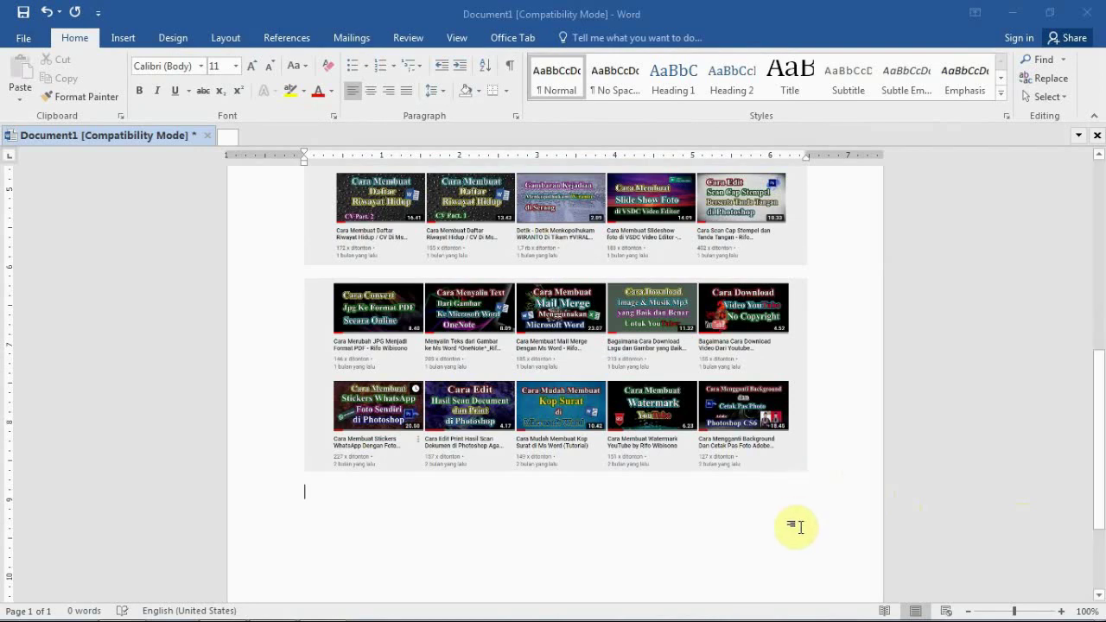
mouse_move(449, 618)
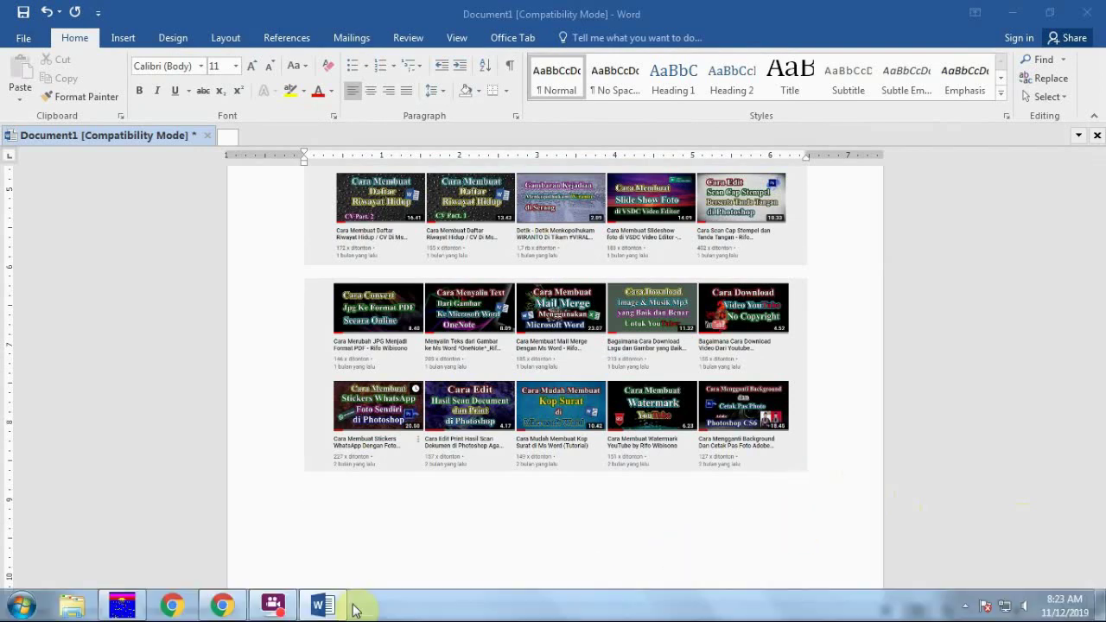
click(223, 608)
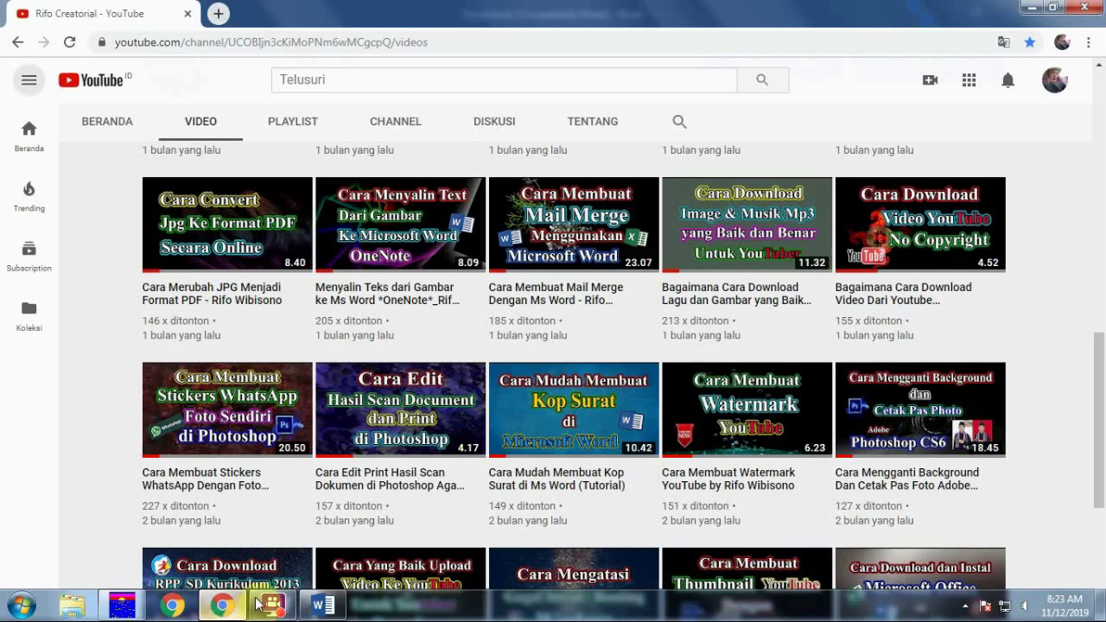
drag(1096, 372, 1101, 467)
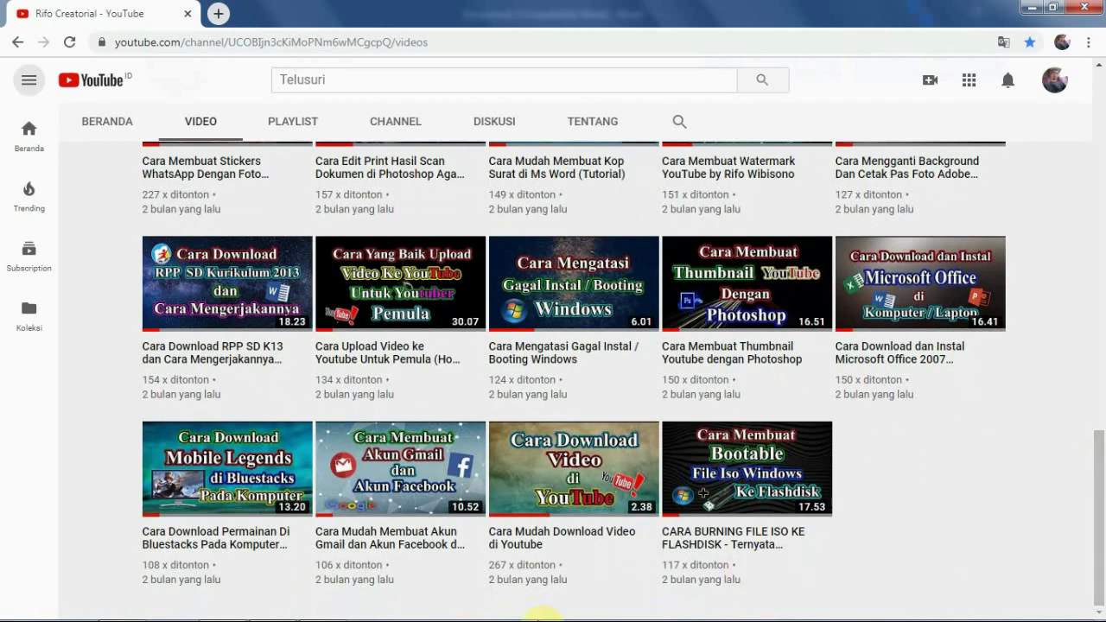
mouse_move(398, 619)
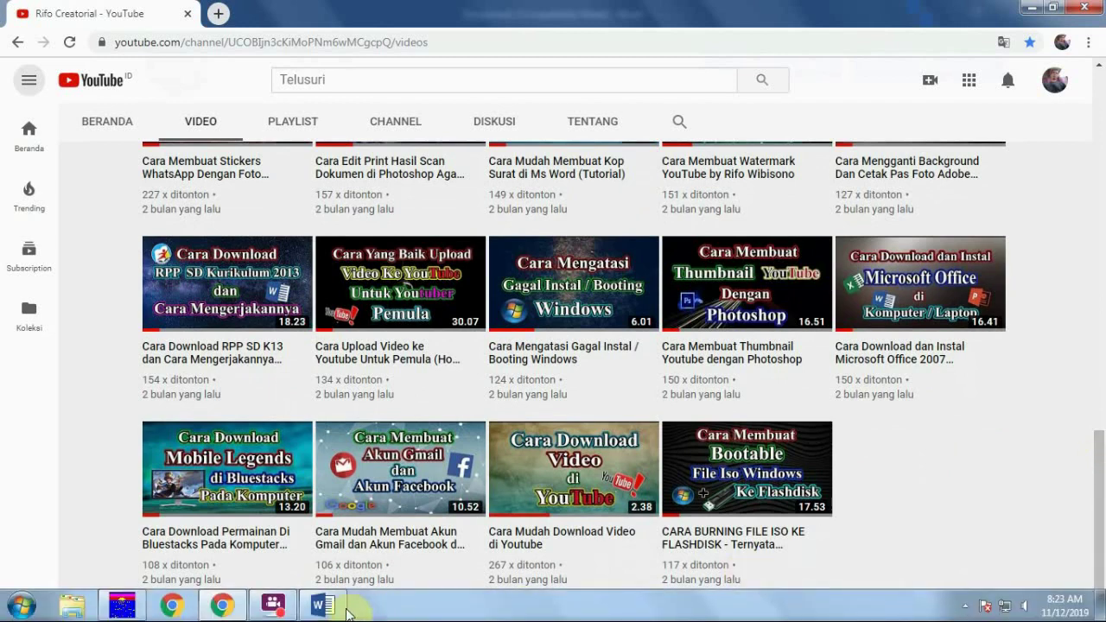
click(324, 608)
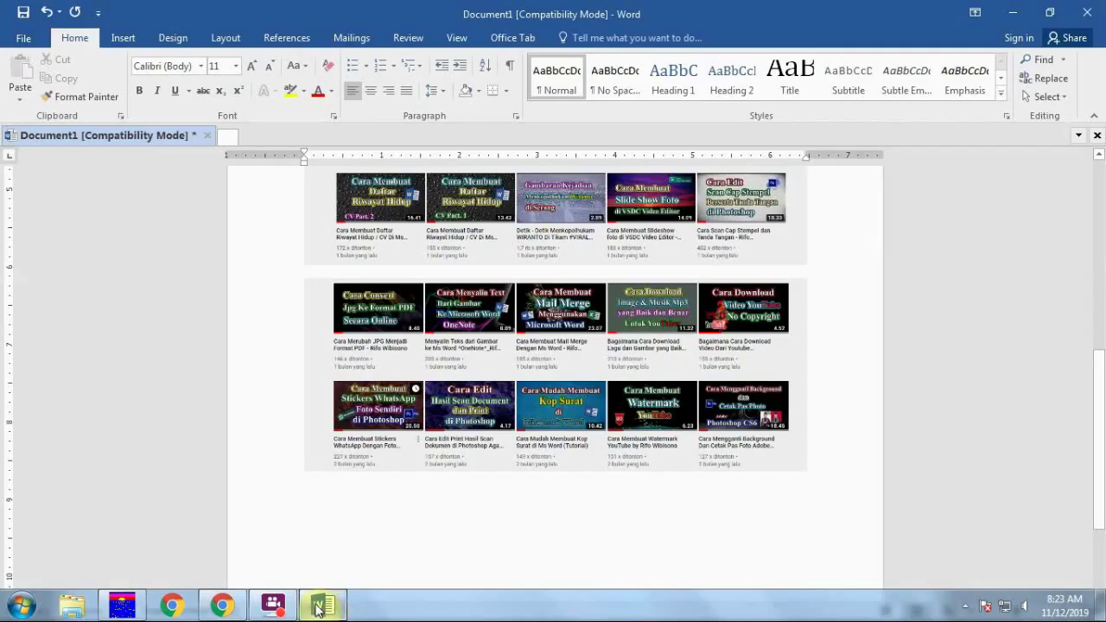
click(317, 608)
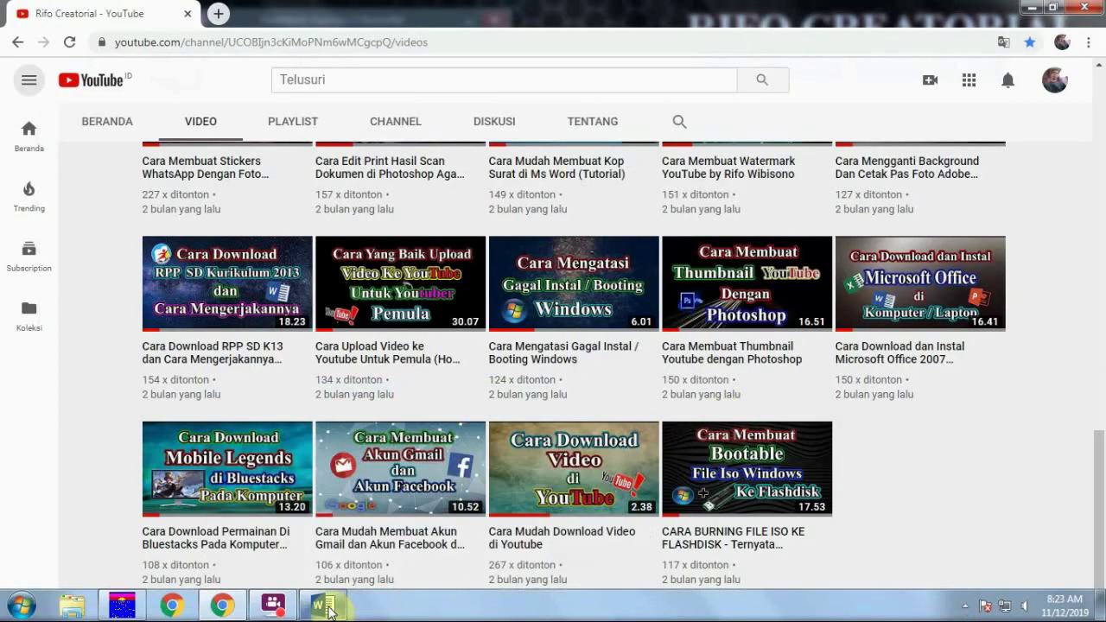
click(326, 608)
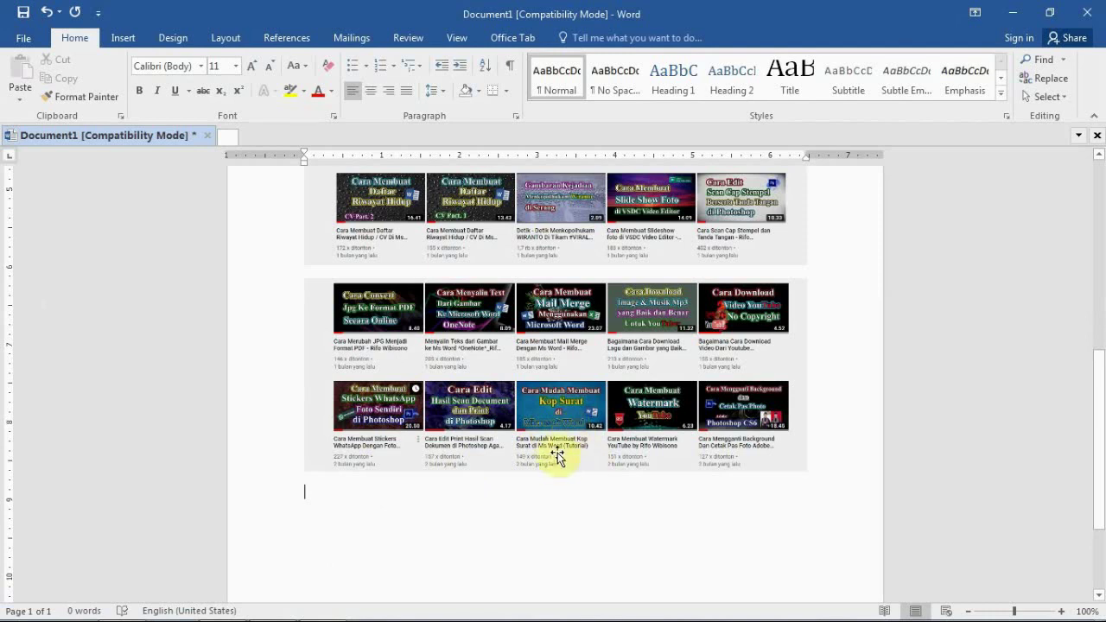
- Screen-clip the channel's last two video rows into Word as a fourth picture on page 2
click(119, 38)
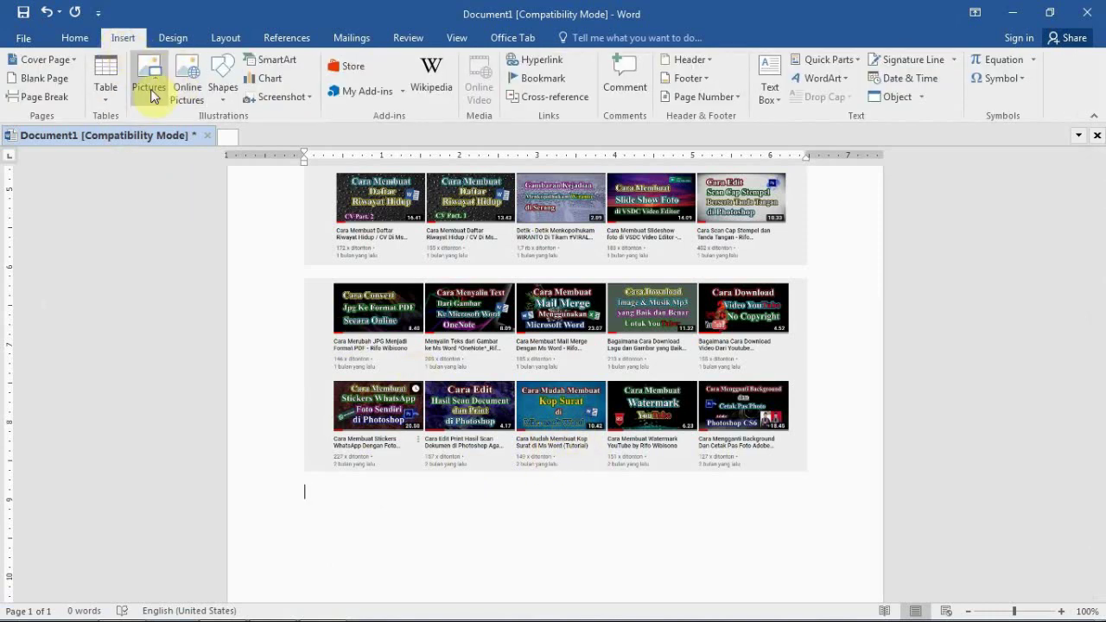
click(306, 96)
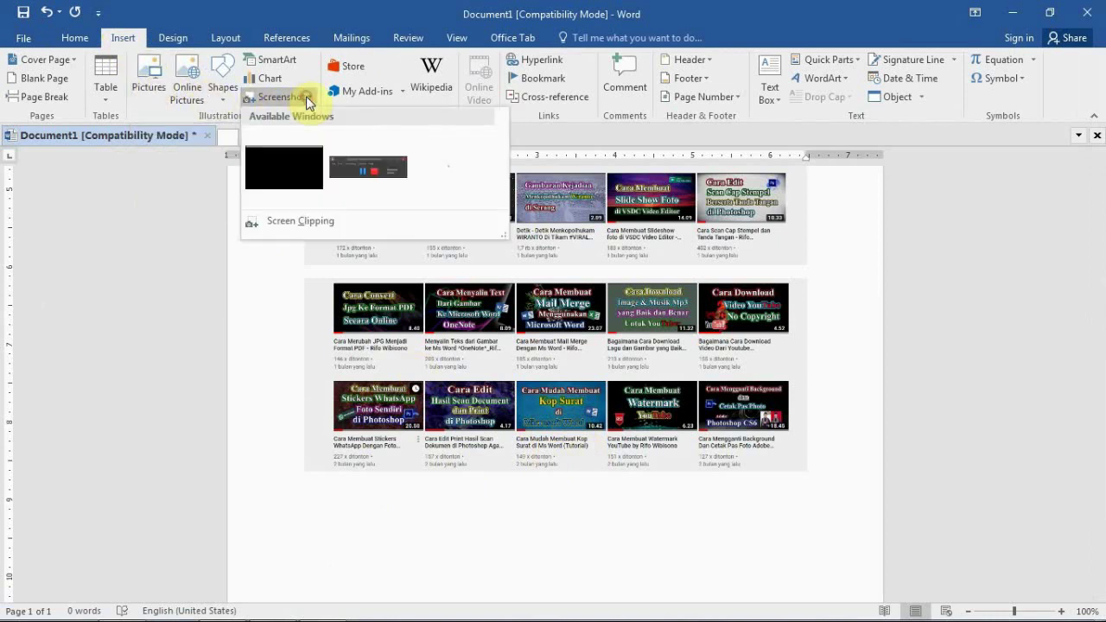
click(301, 223)
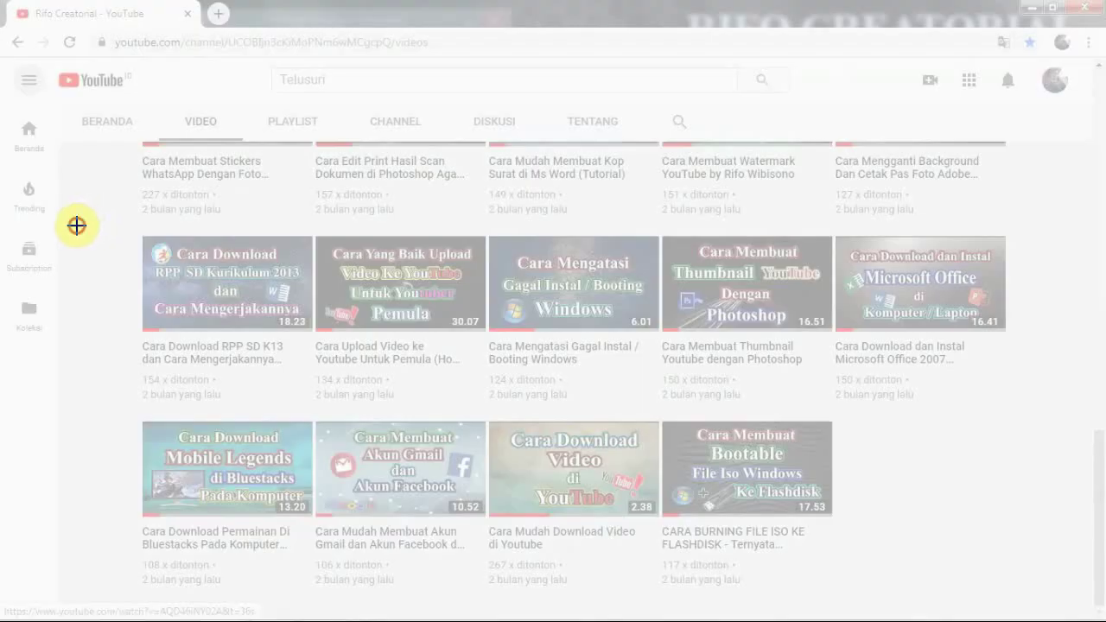
drag(77, 226, 1051, 608)
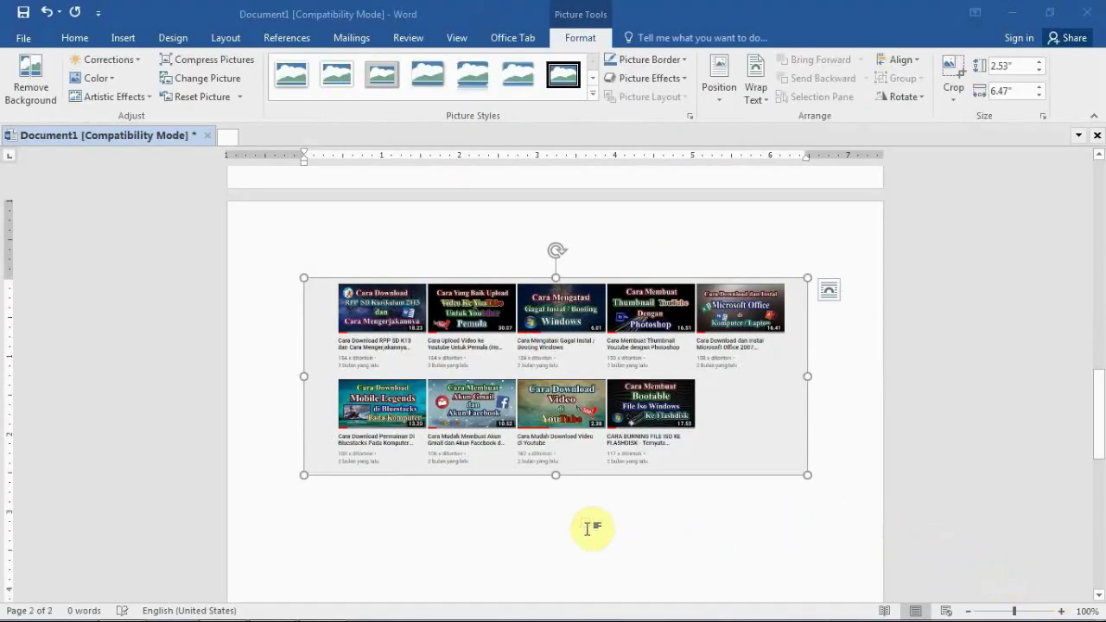
- Deselect the fourth clip and scroll back to the RIFO CREATORIAL banner atop page 1
click(836, 475)
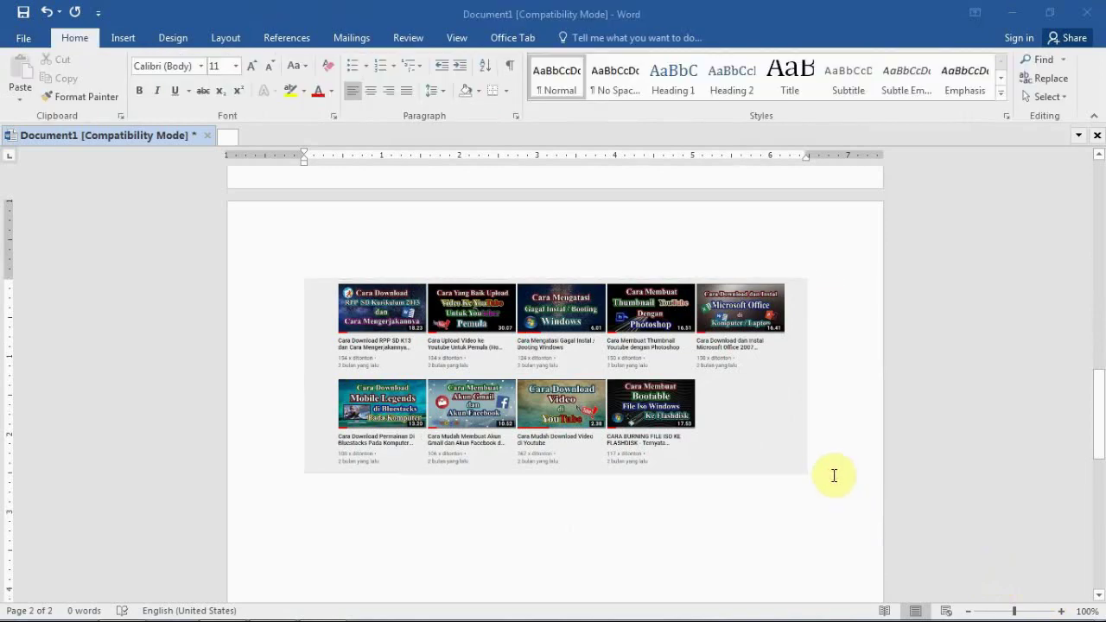
scroll(825, 486, up, 4)
scroll(817, 489, up, 4)
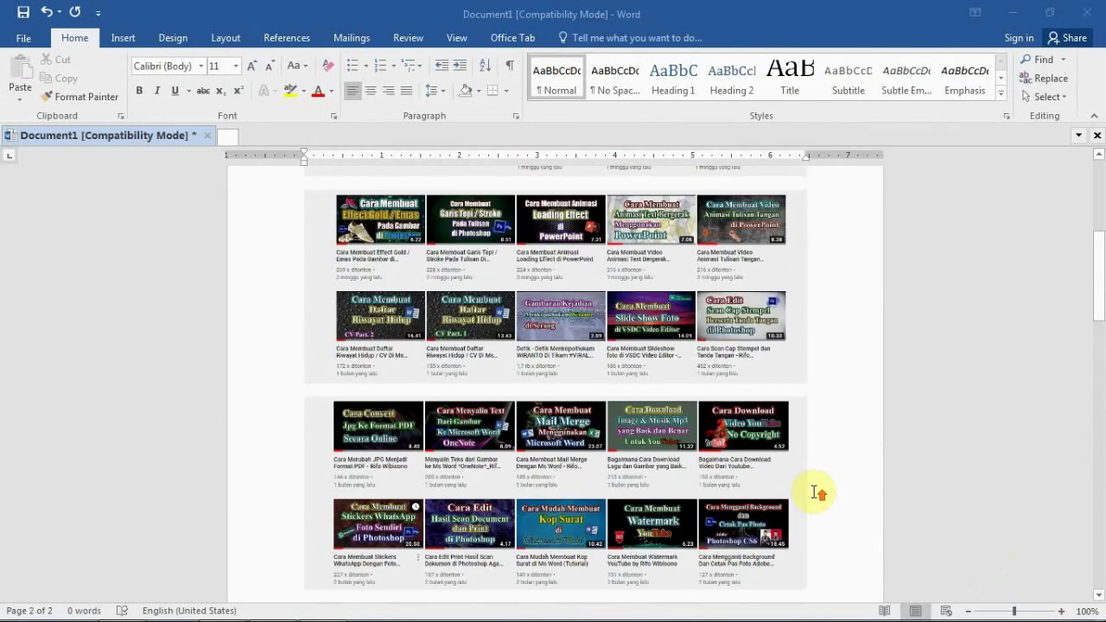
scroll(812, 489, up, 4)
scroll(808, 491, up, 2)
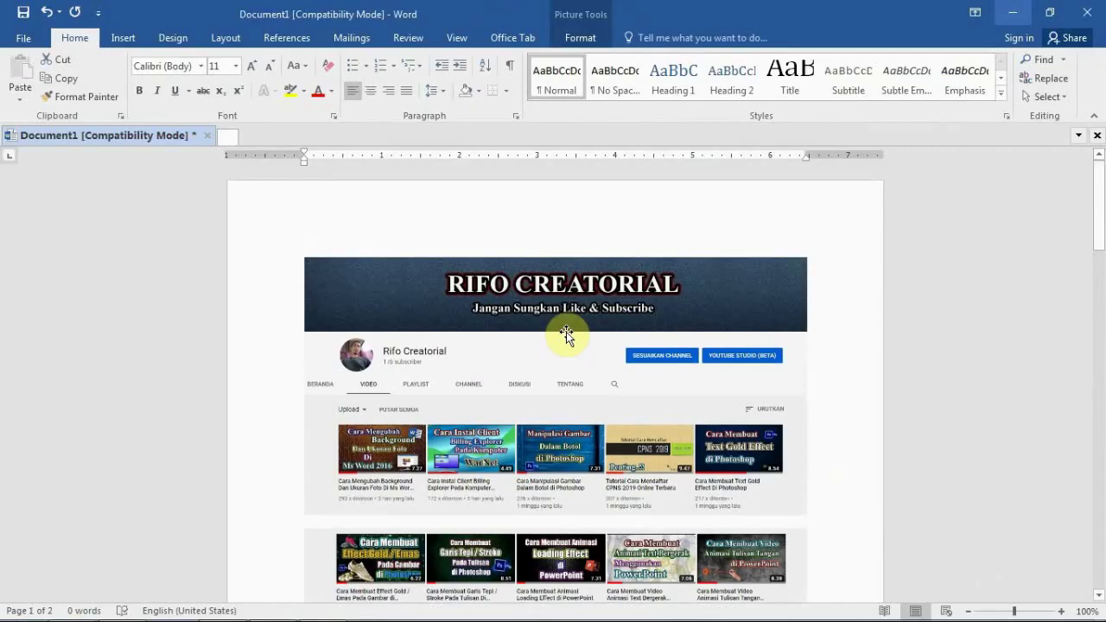
- Save the top banner screenshot as a JPEG picture in 1.Contoh Convert, naming it screen1
click(566, 335)
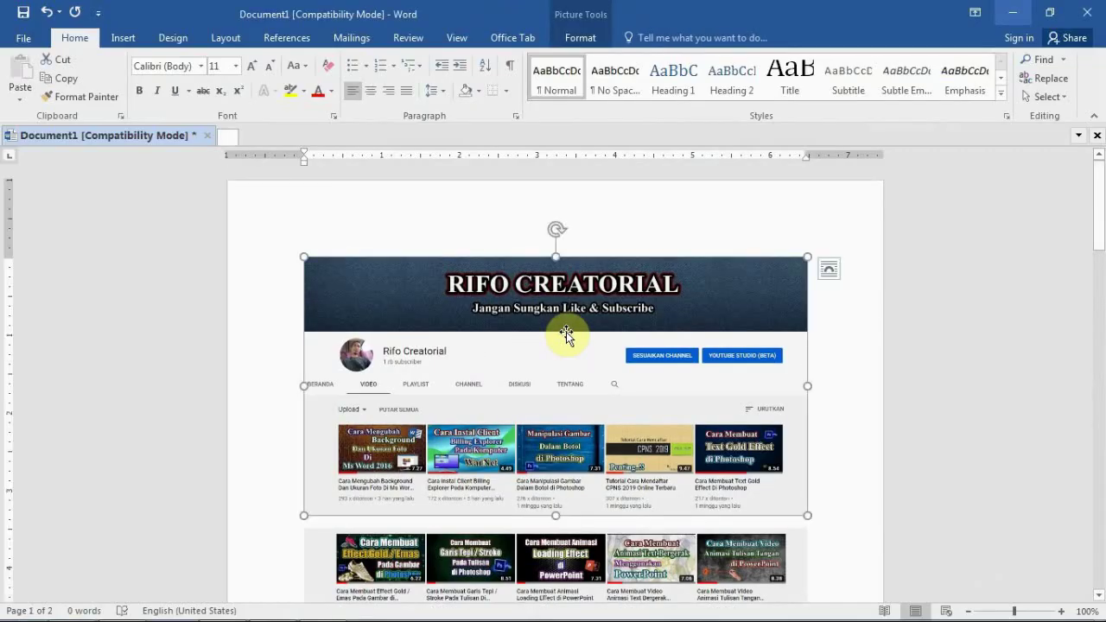
right_click(565, 335)
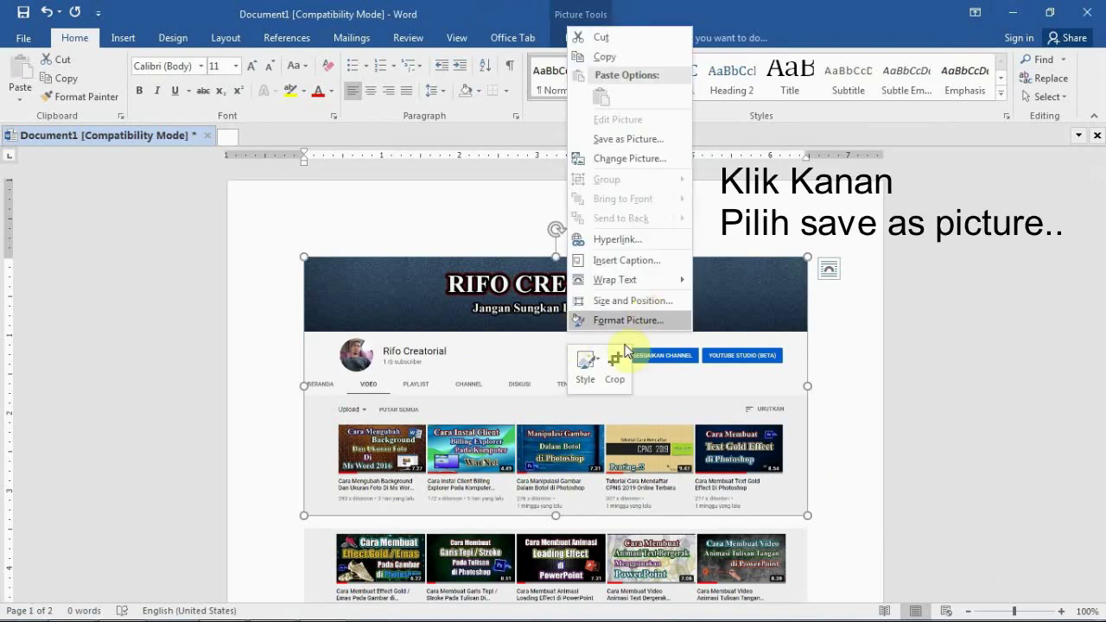
click(648, 140)
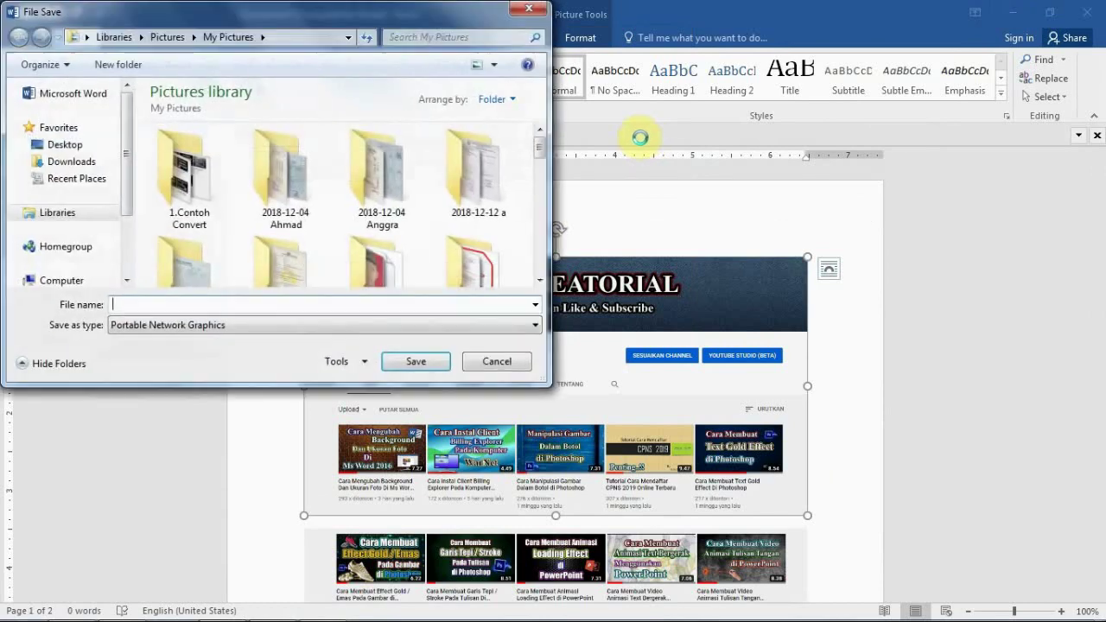
double_click(209, 223)
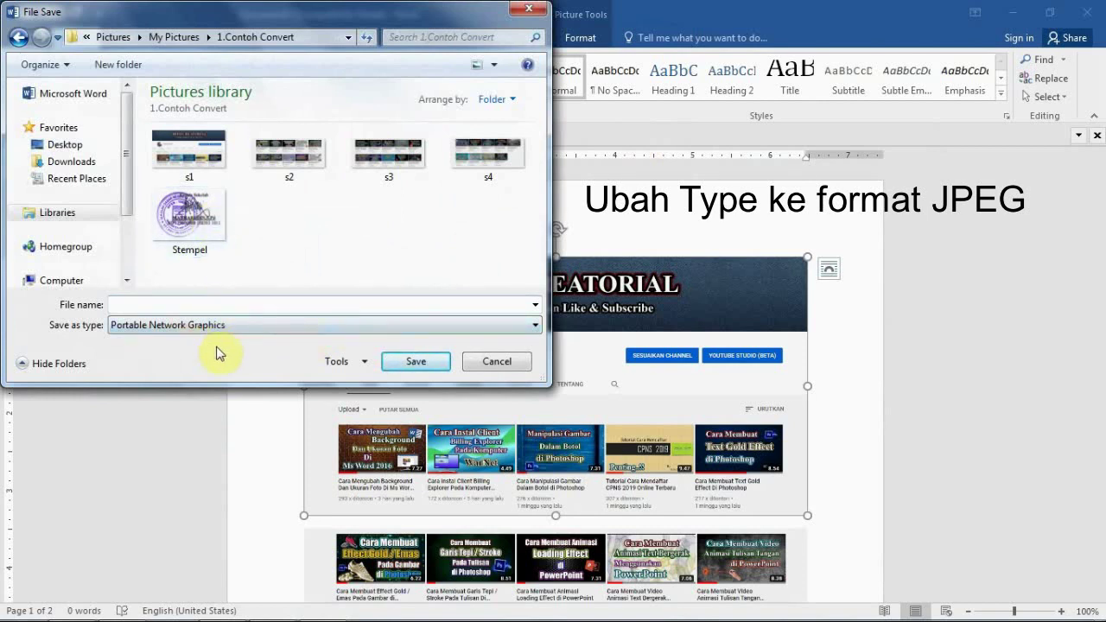
click(534, 327)
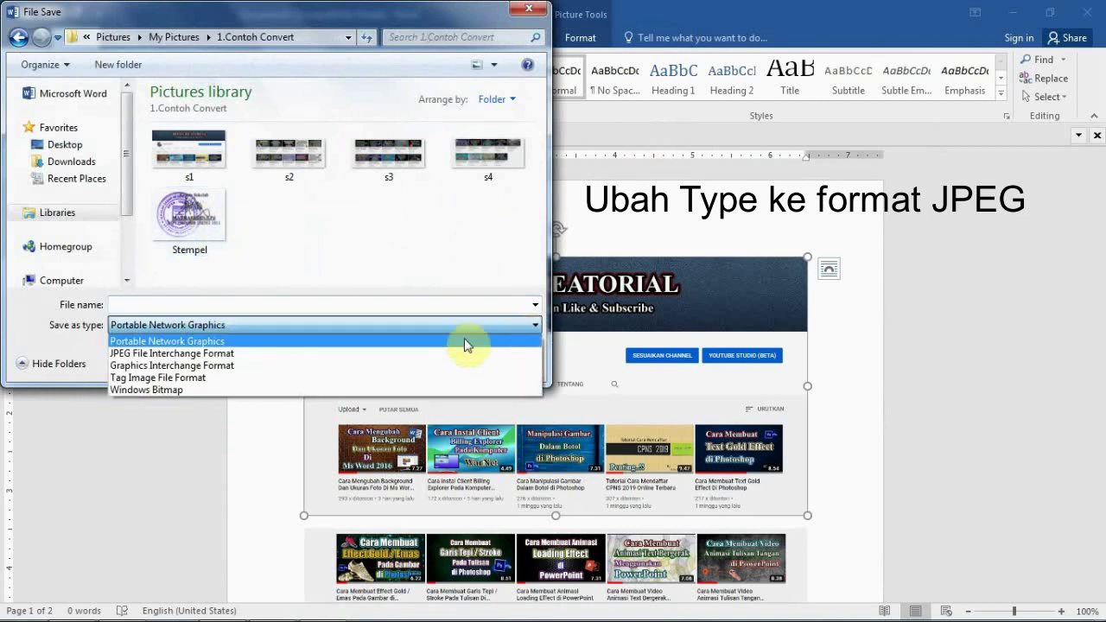
click(228, 354)
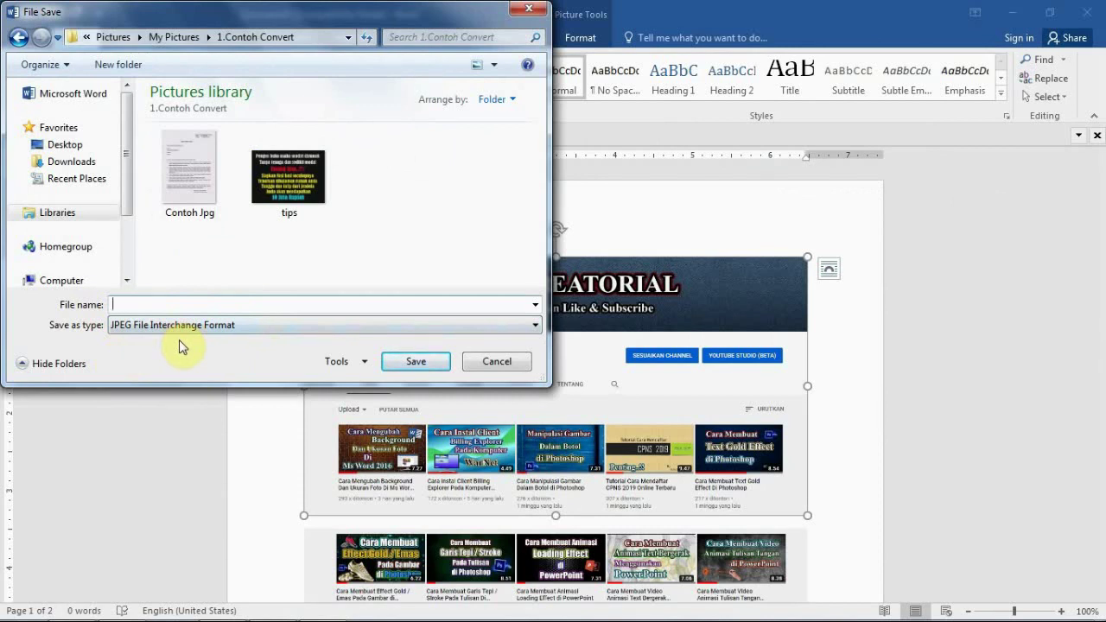
text(screen1)
- Confirm the screen1 save, then scroll down and open the second screenshot's picture menu
click(420, 363)
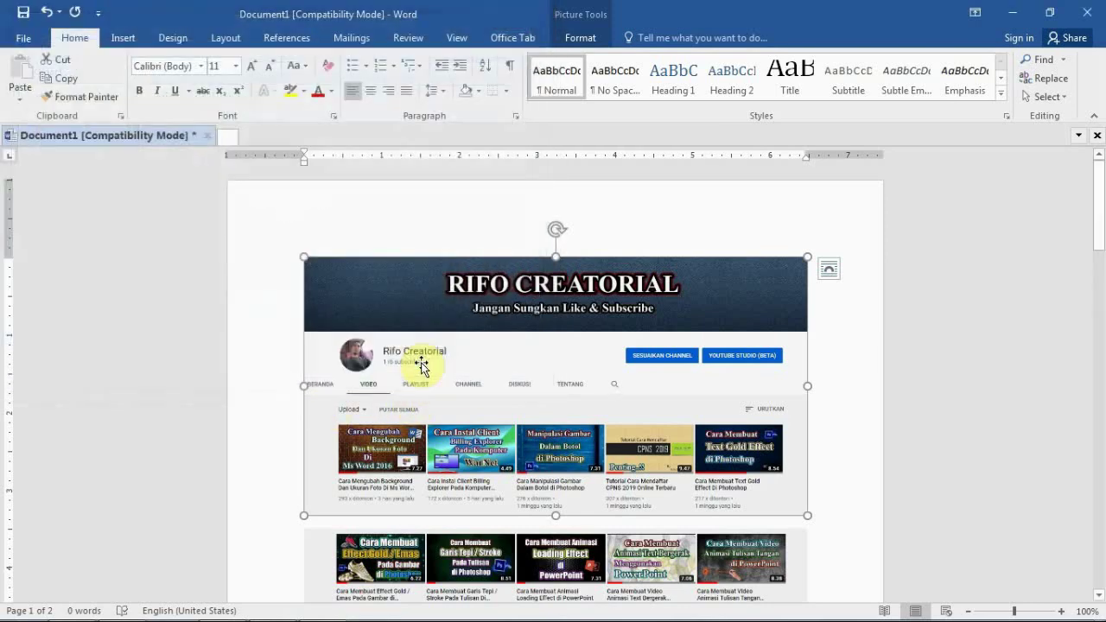
scroll(597, 391, down, 3)
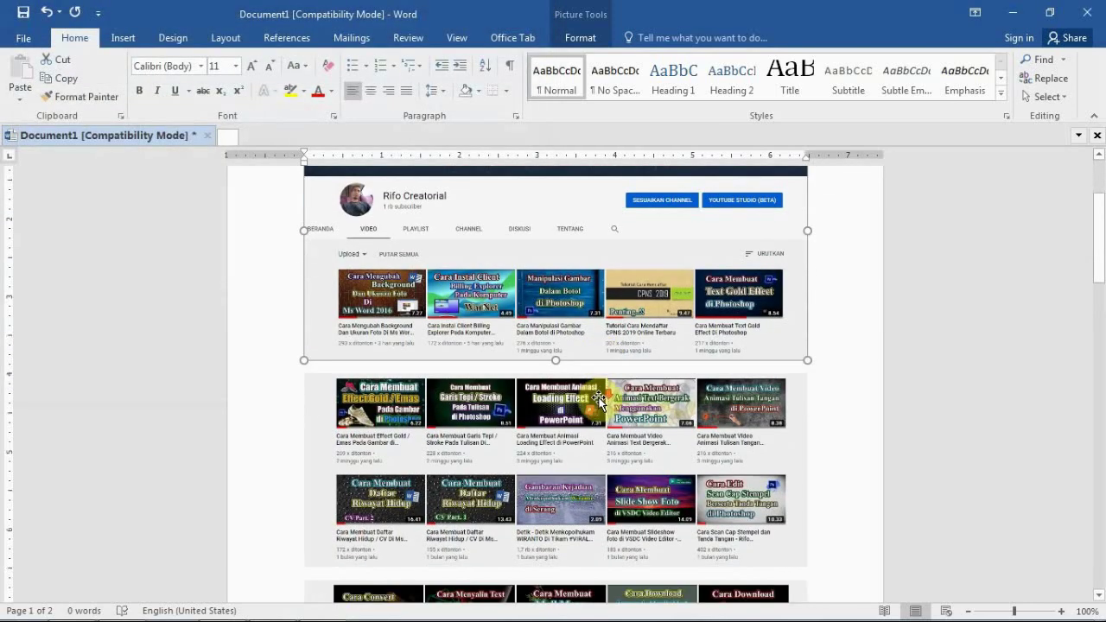
scroll(598, 399, down, 1)
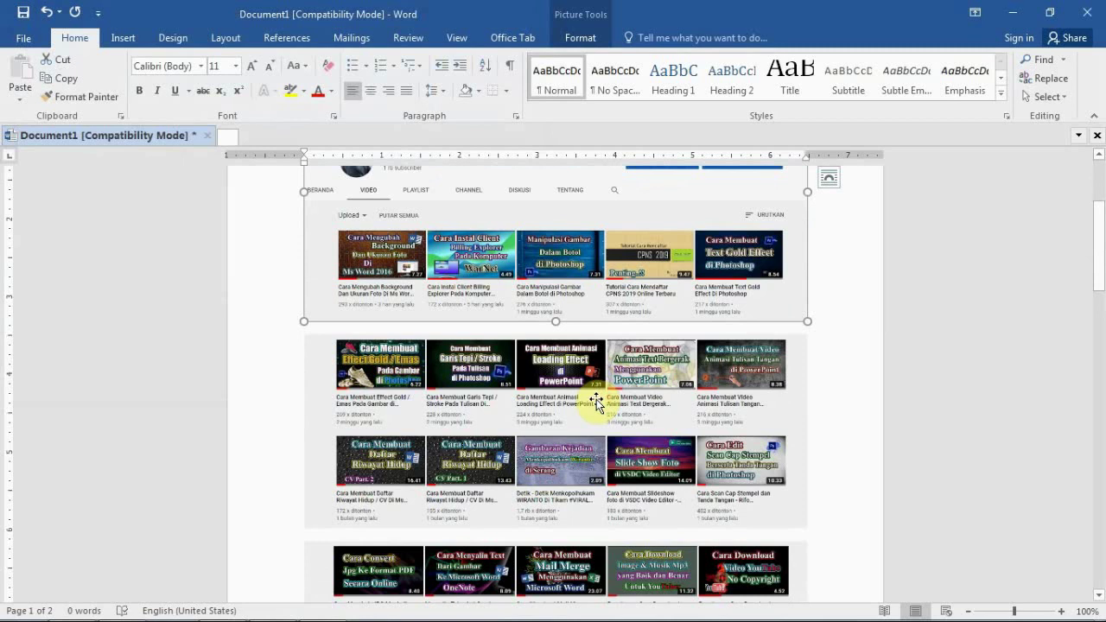
click(597, 400)
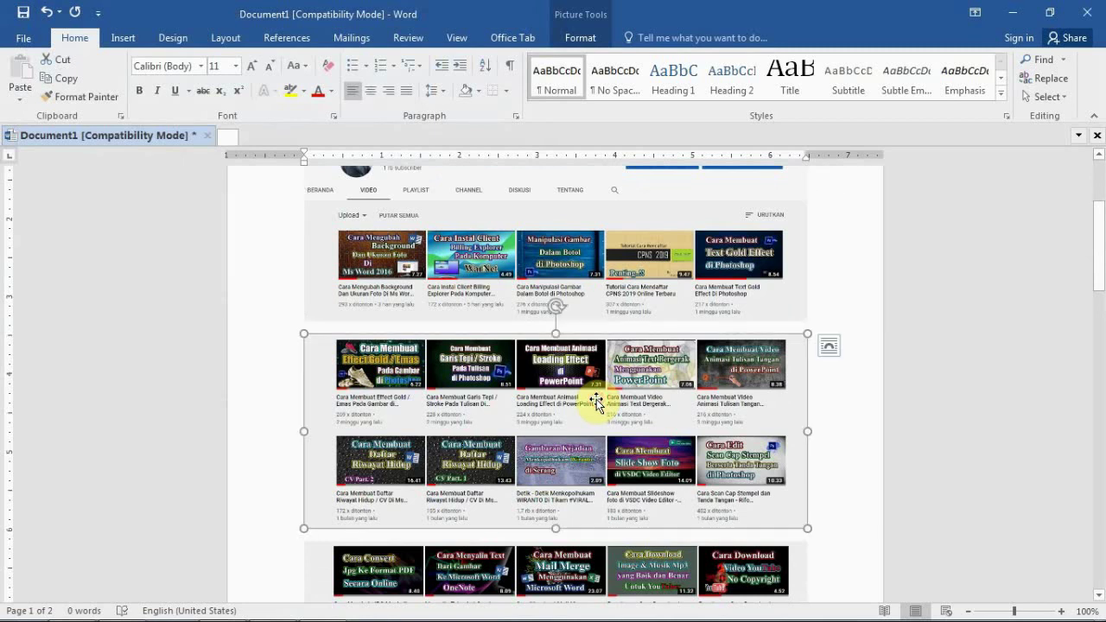
right_click(597, 400)
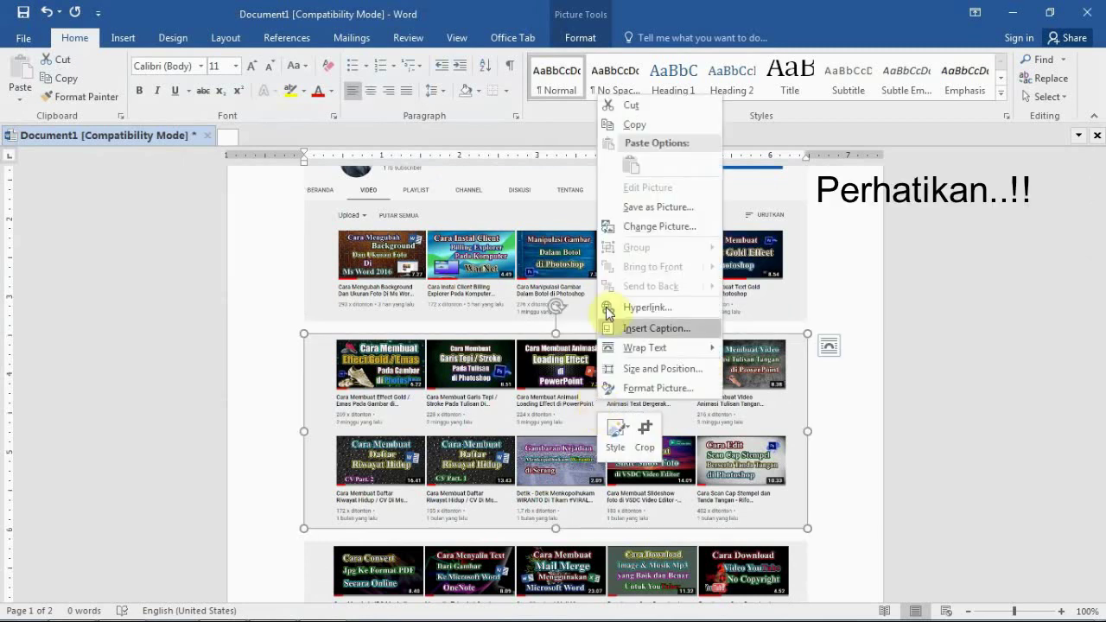
- Save the second screenshot as a JPEG File Interchange Format picture named screen2 in 1.Contoh Convert
click(640, 207)
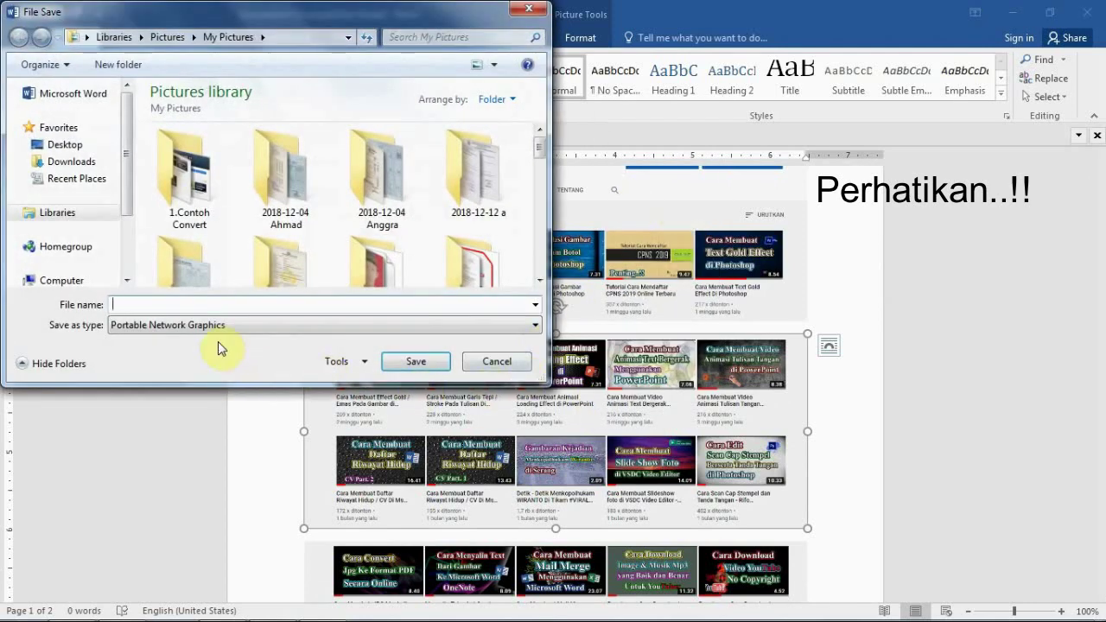
click(533, 328)
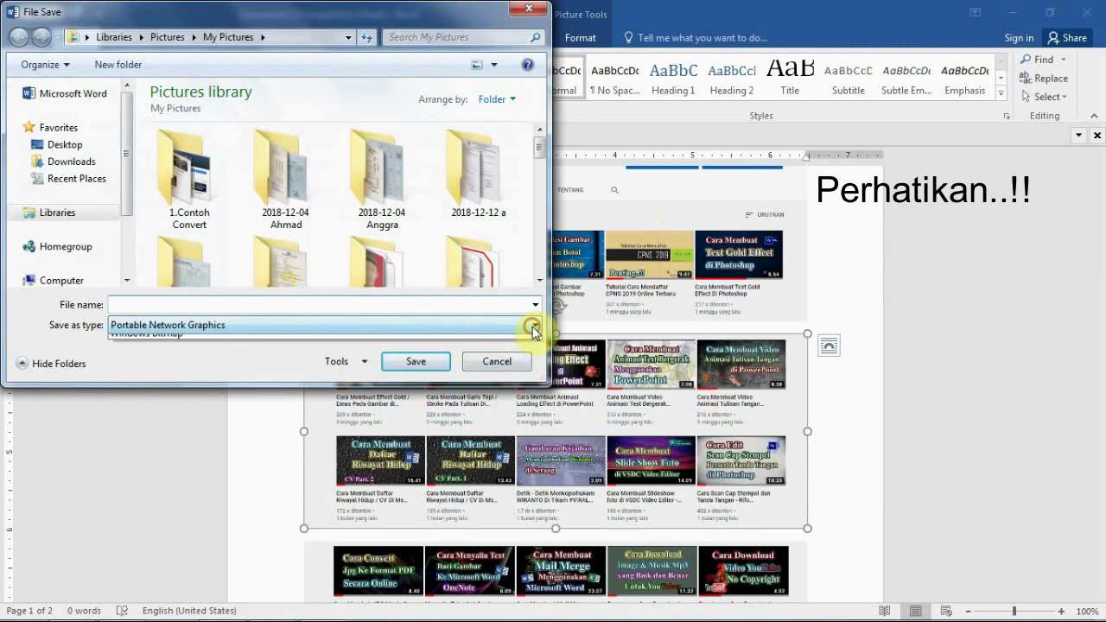
click(250, 357)
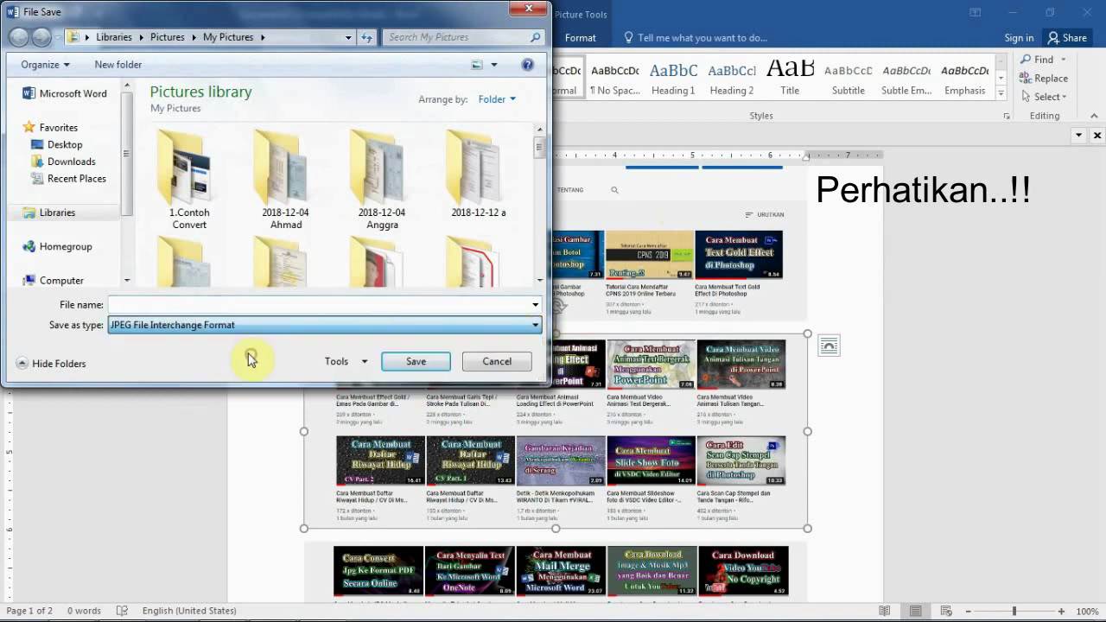
click(192, 213)
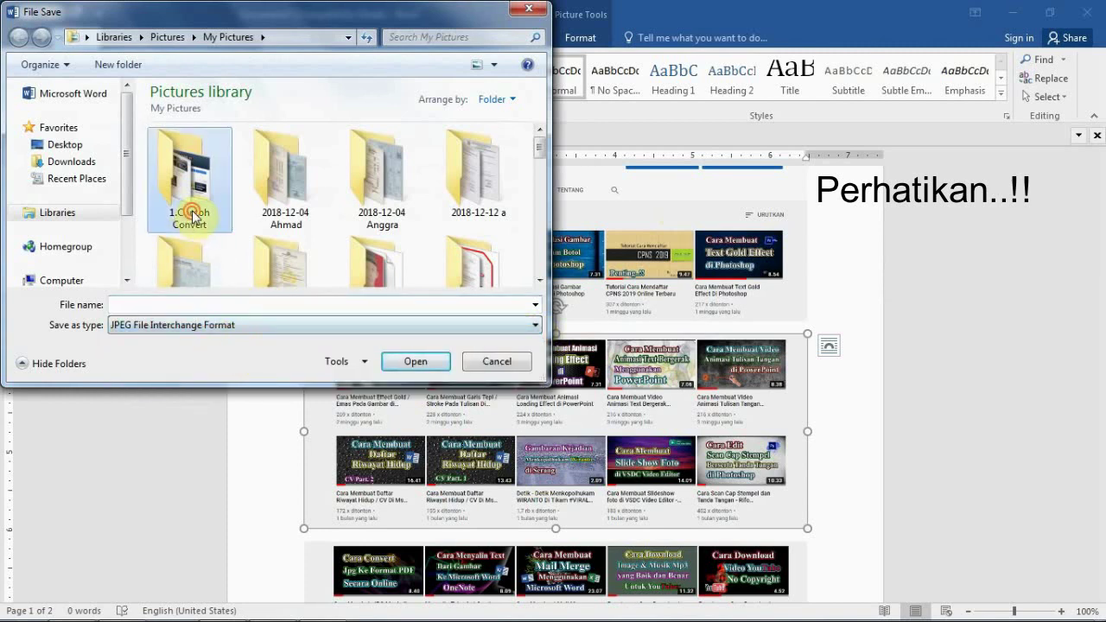
double_click(192, 213)
click(197, 305)
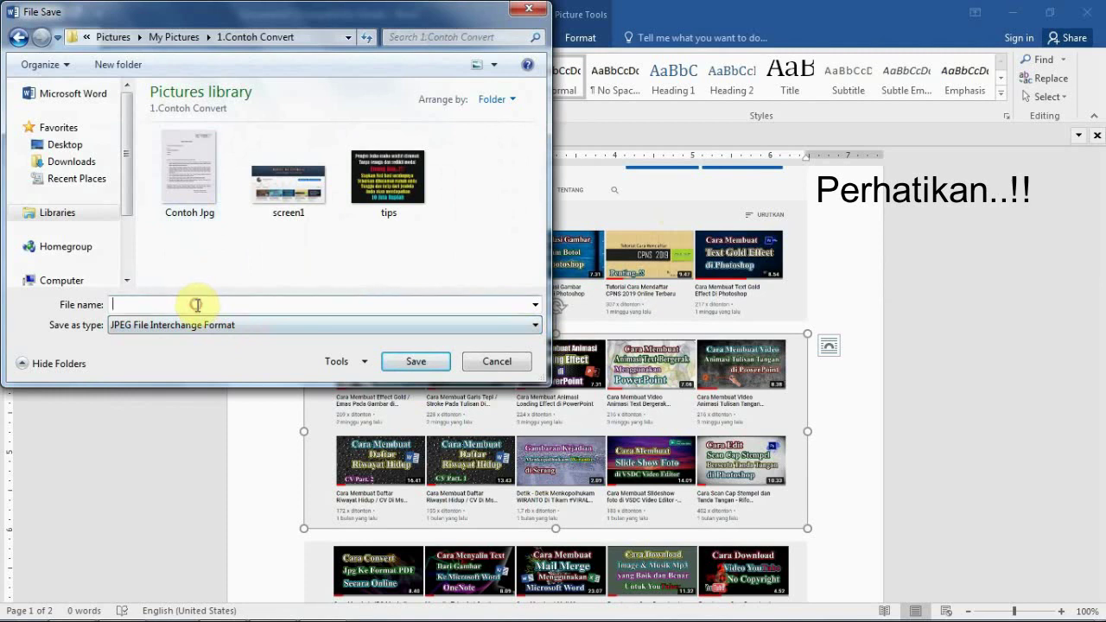
text(sc)
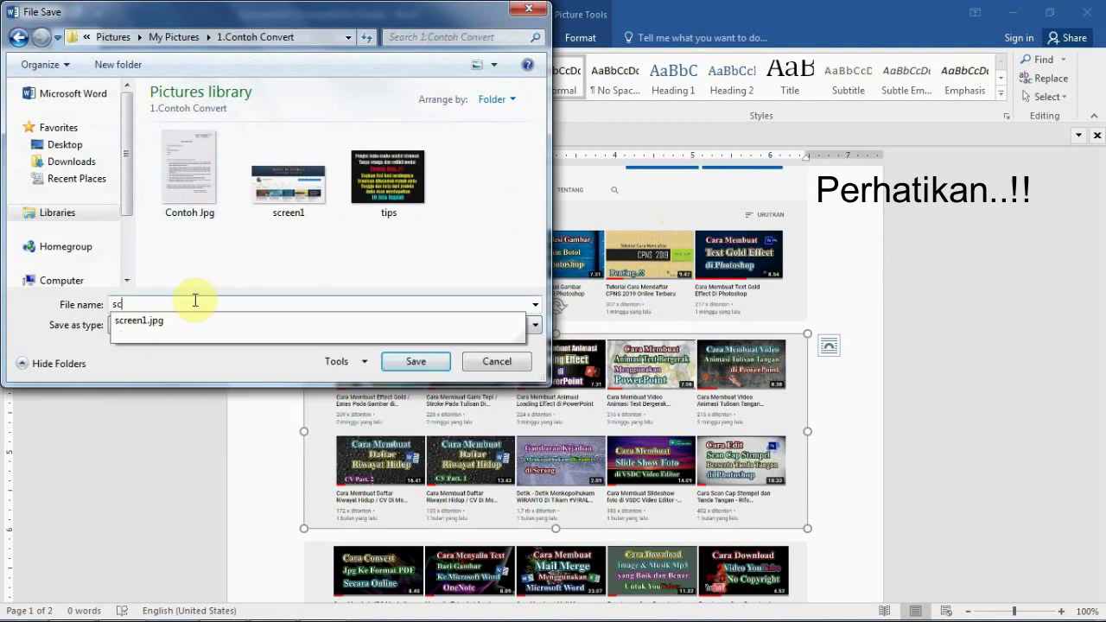
text(ree)
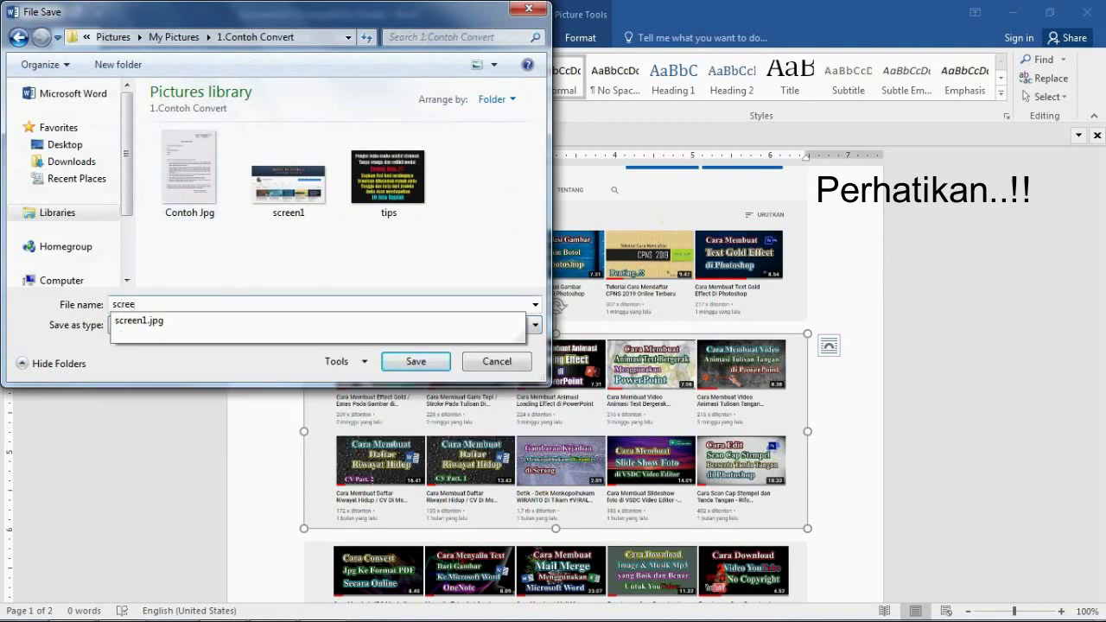
text(n2)
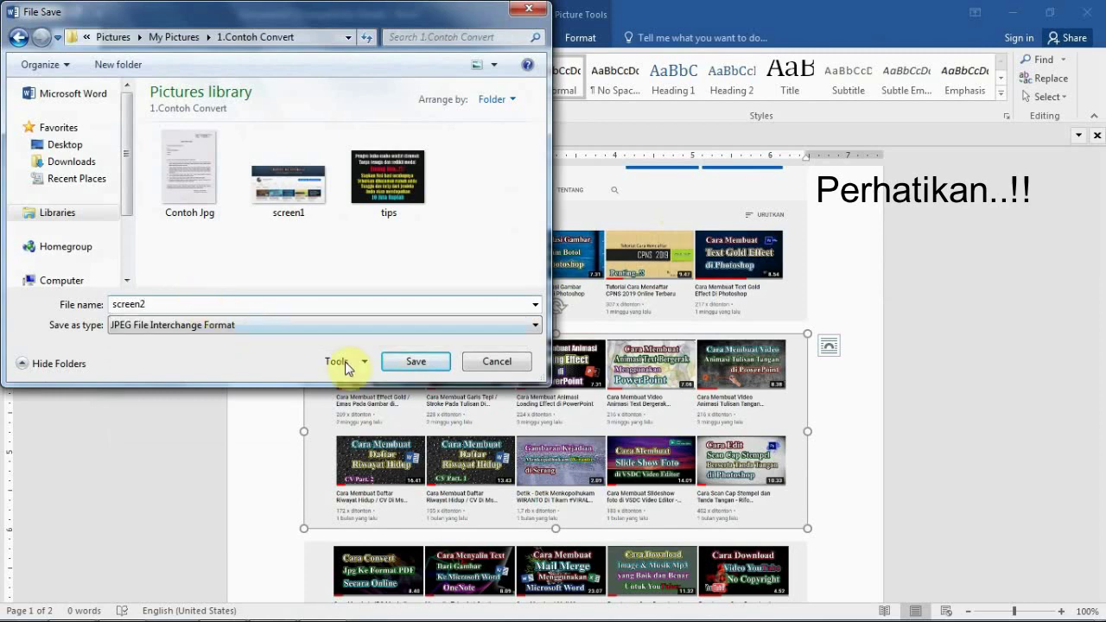
click(413, 363)
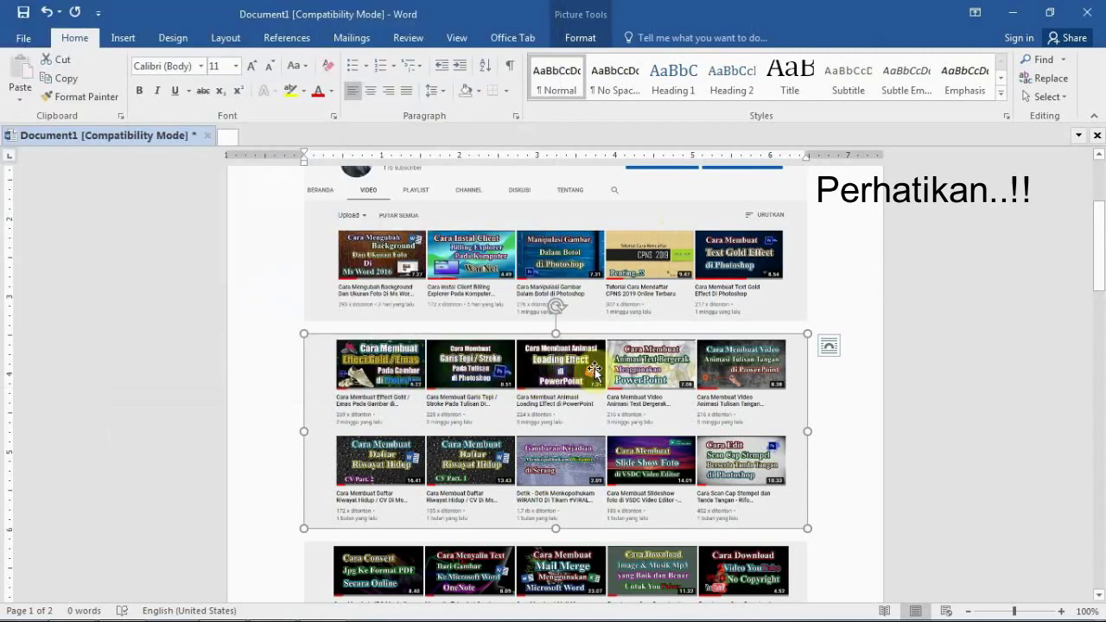
scroll(614, 391, down, 3)
scroll(612, 394, down, 1)
scroll(605, 402, down, 2)
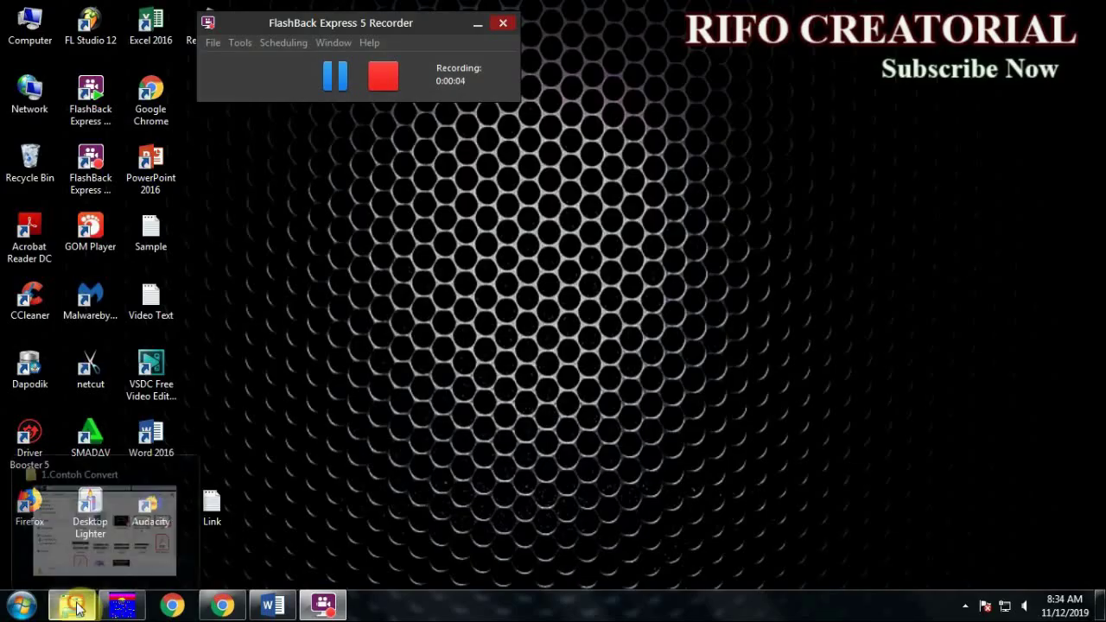
- Open screen1 from the 1.Contoh Convert folder in Photo Viewer, maximize and zoom in, then close it
click(71, 605)
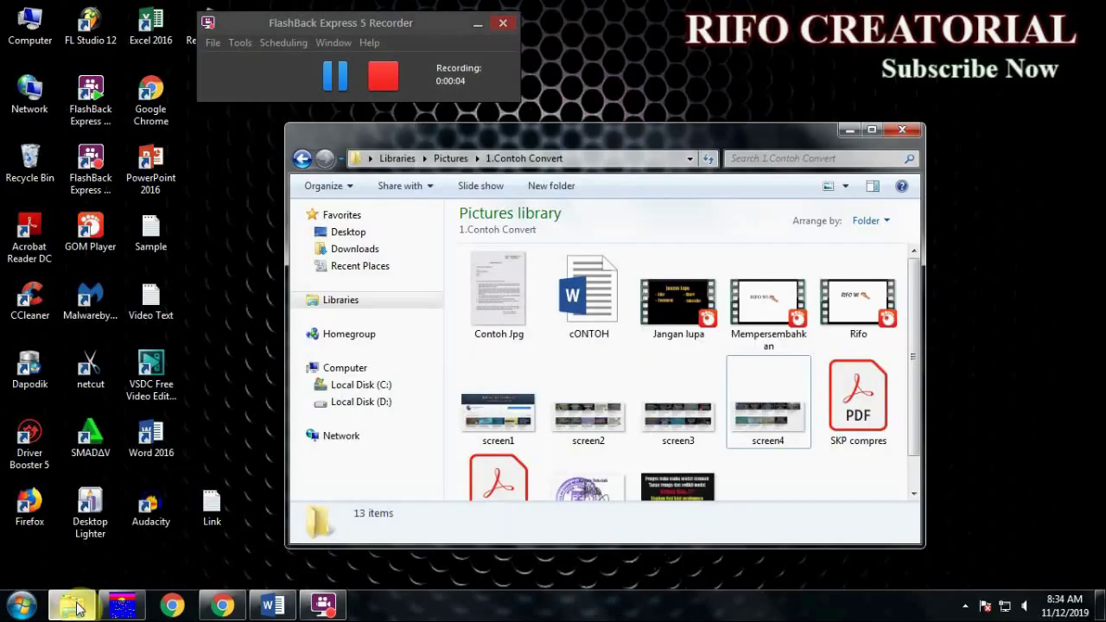
double_click(521, 421)
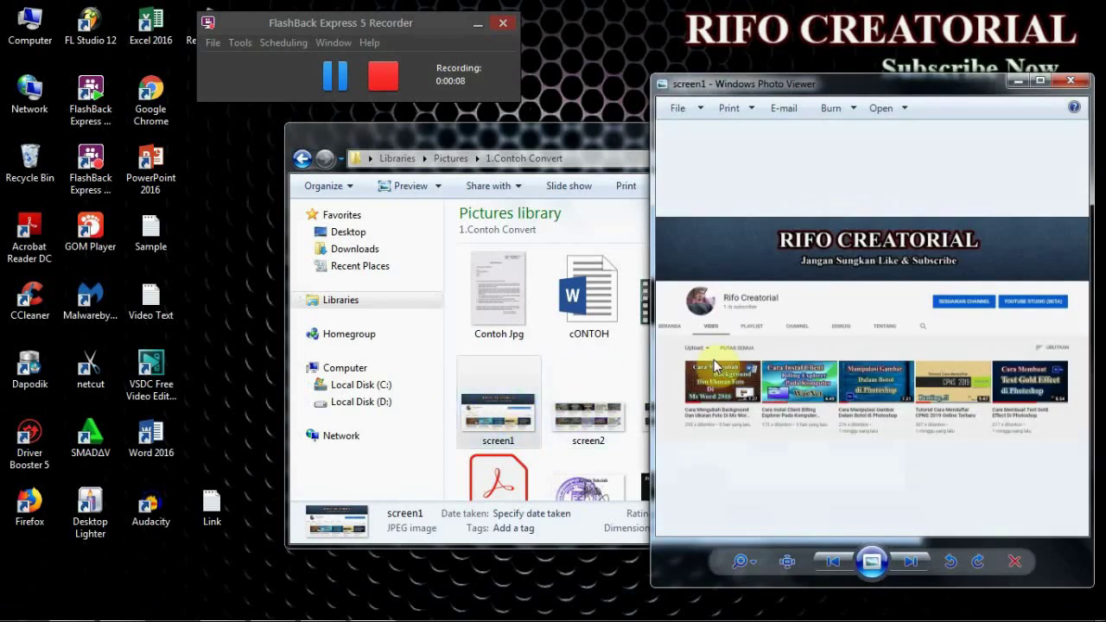
scroll(740, 363, up, 1)
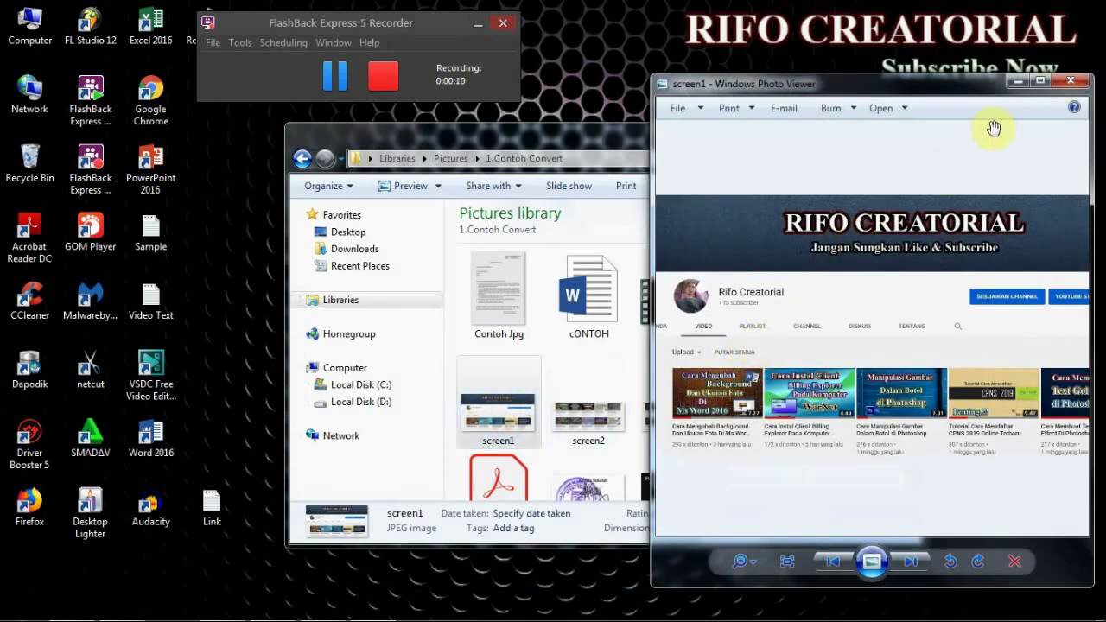
click(1042, 84)
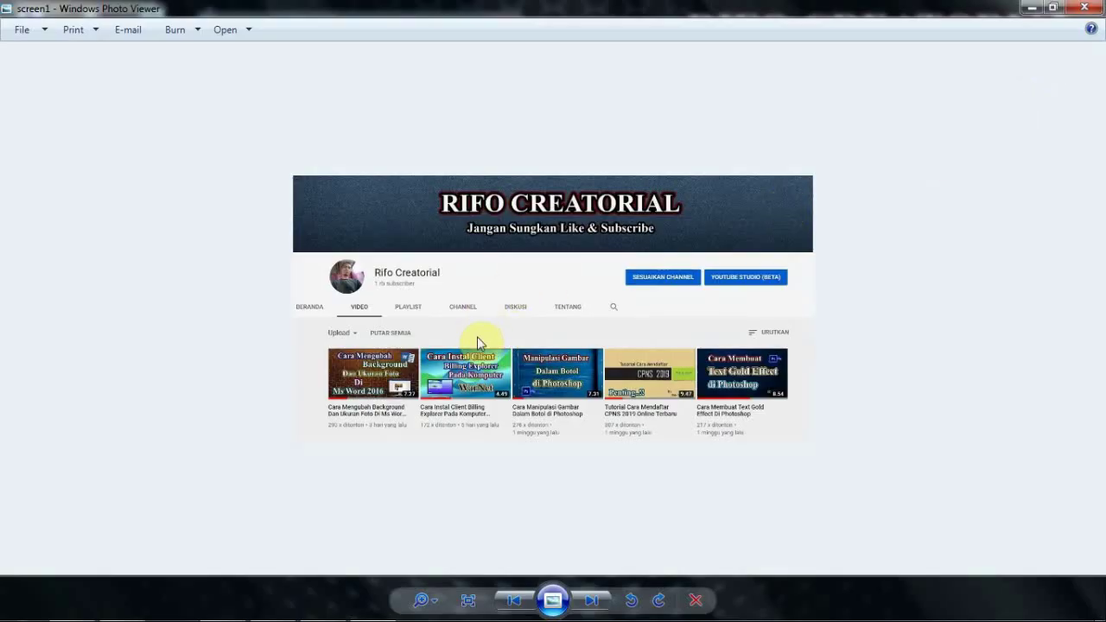
scroll(529, 337, up, 2)
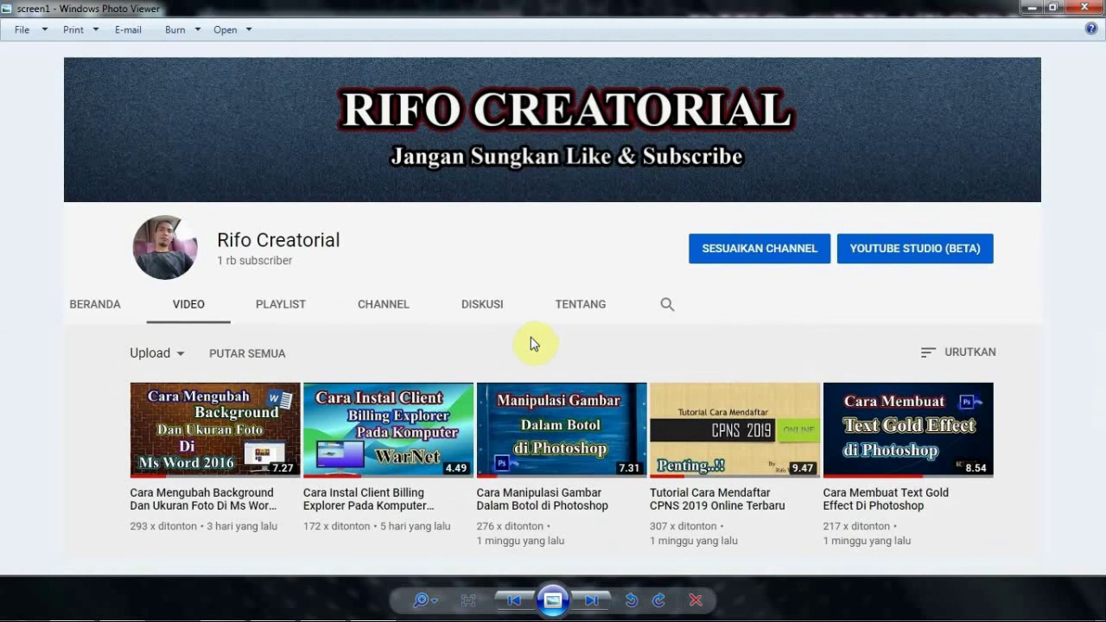
click(1100, 17)
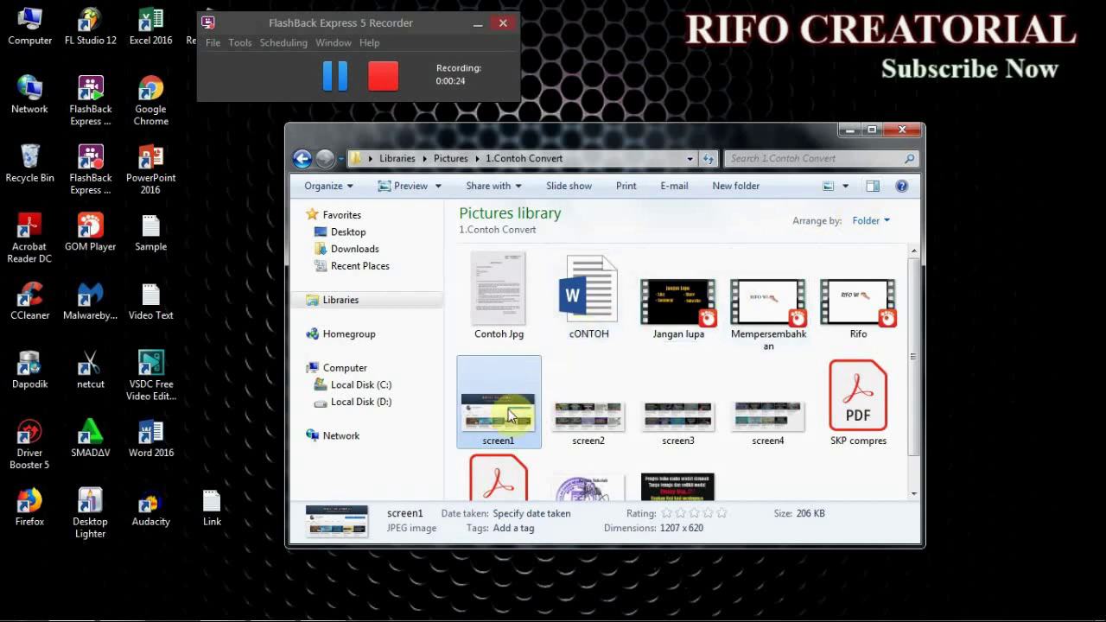